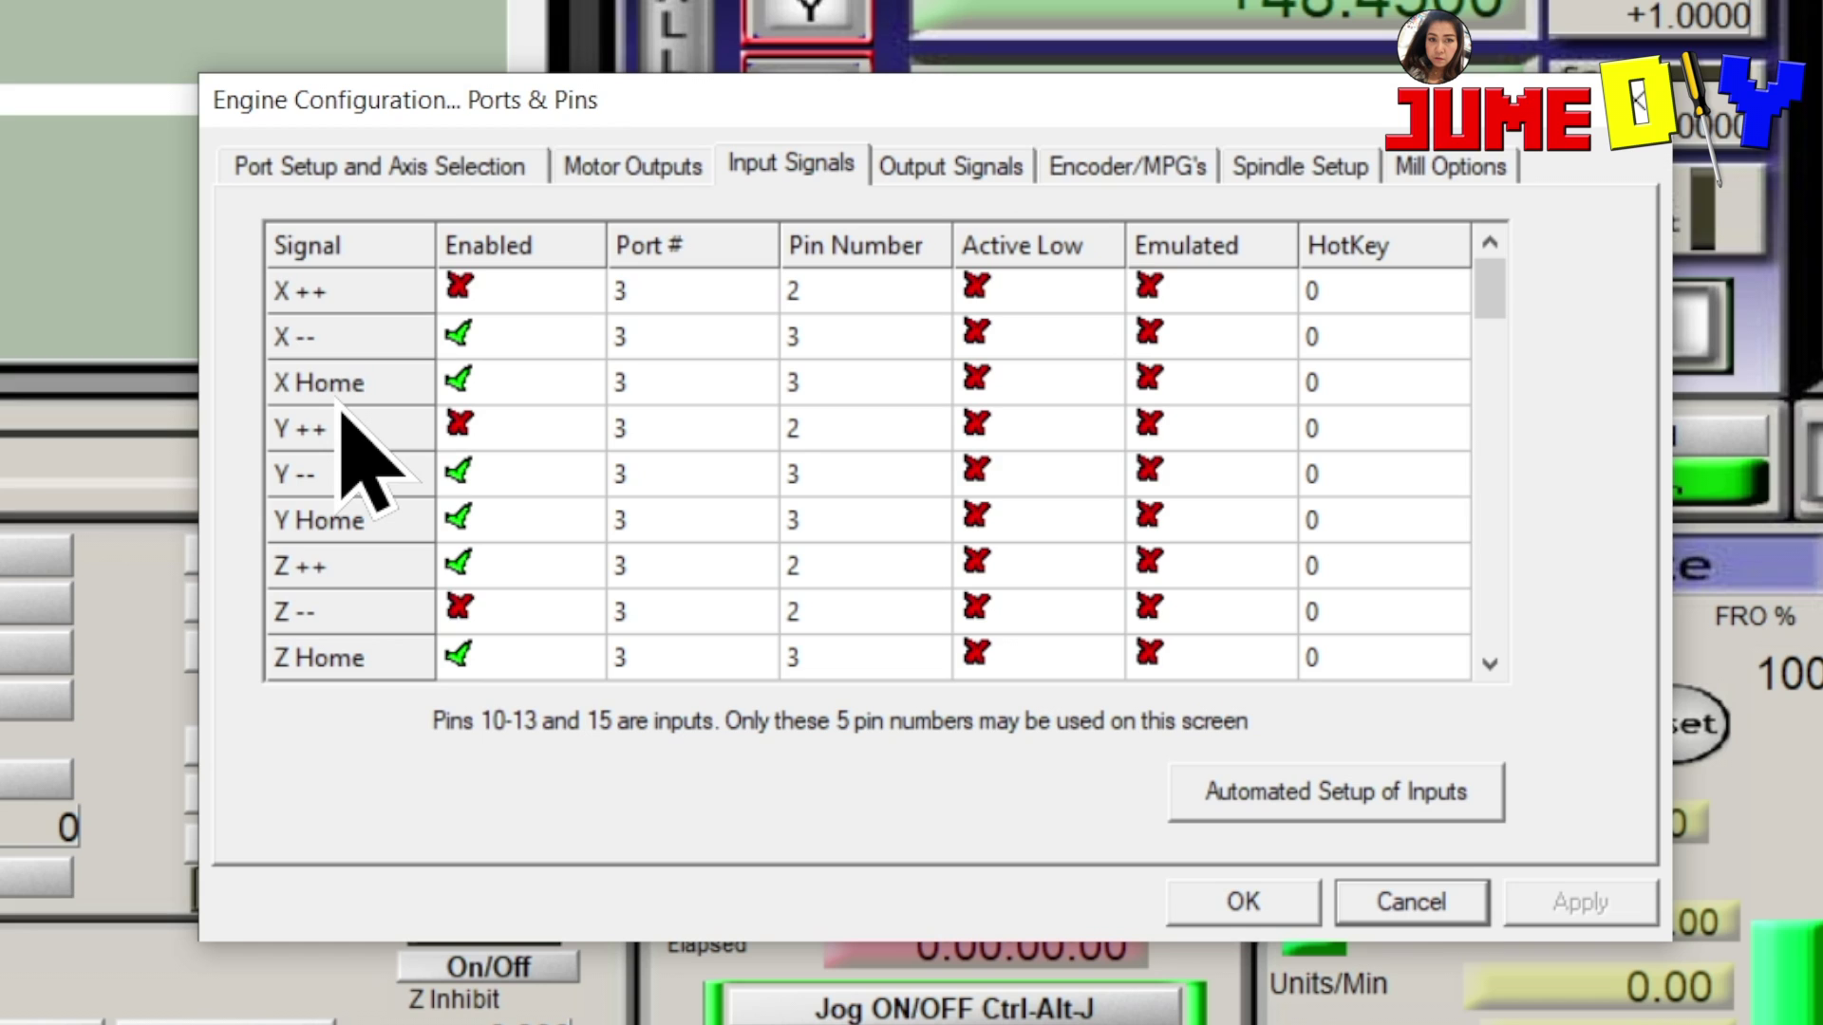
Enable the Y ++ input signal and leave the X Home signal enabled in the Ports & Pins configuration
left_click(517, 381)
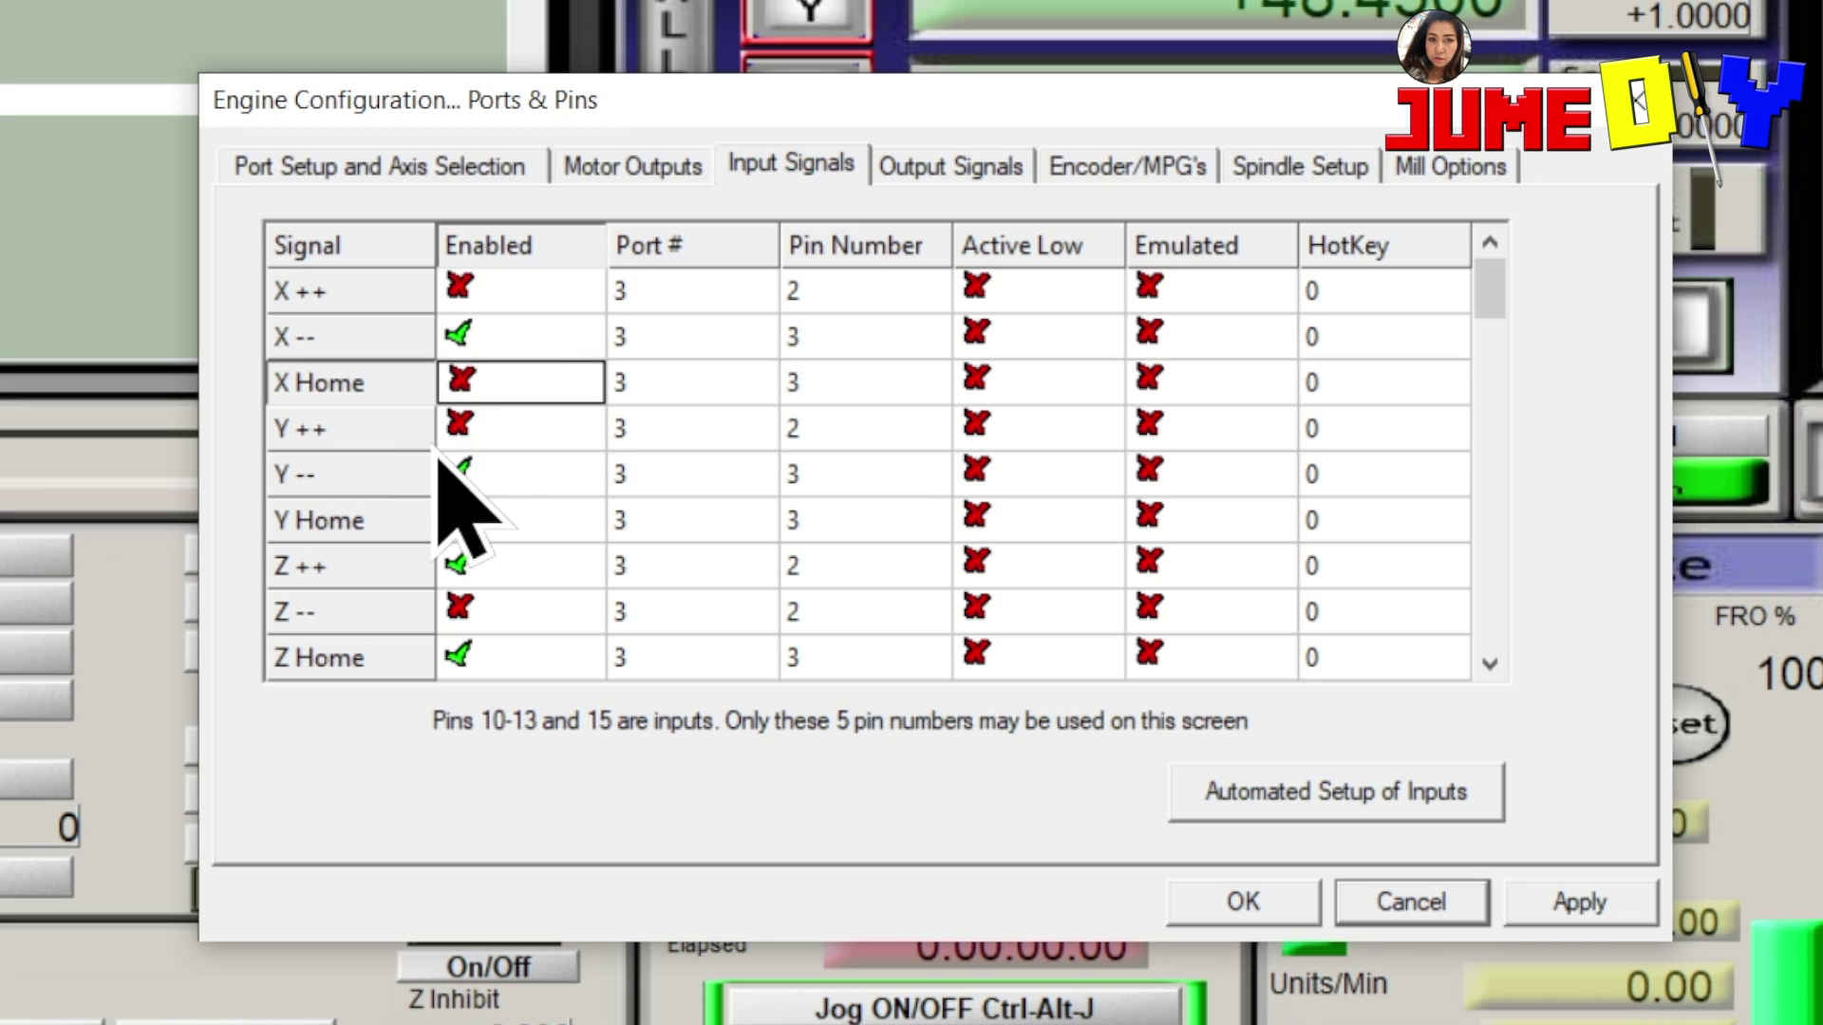
left_click(503, 384)
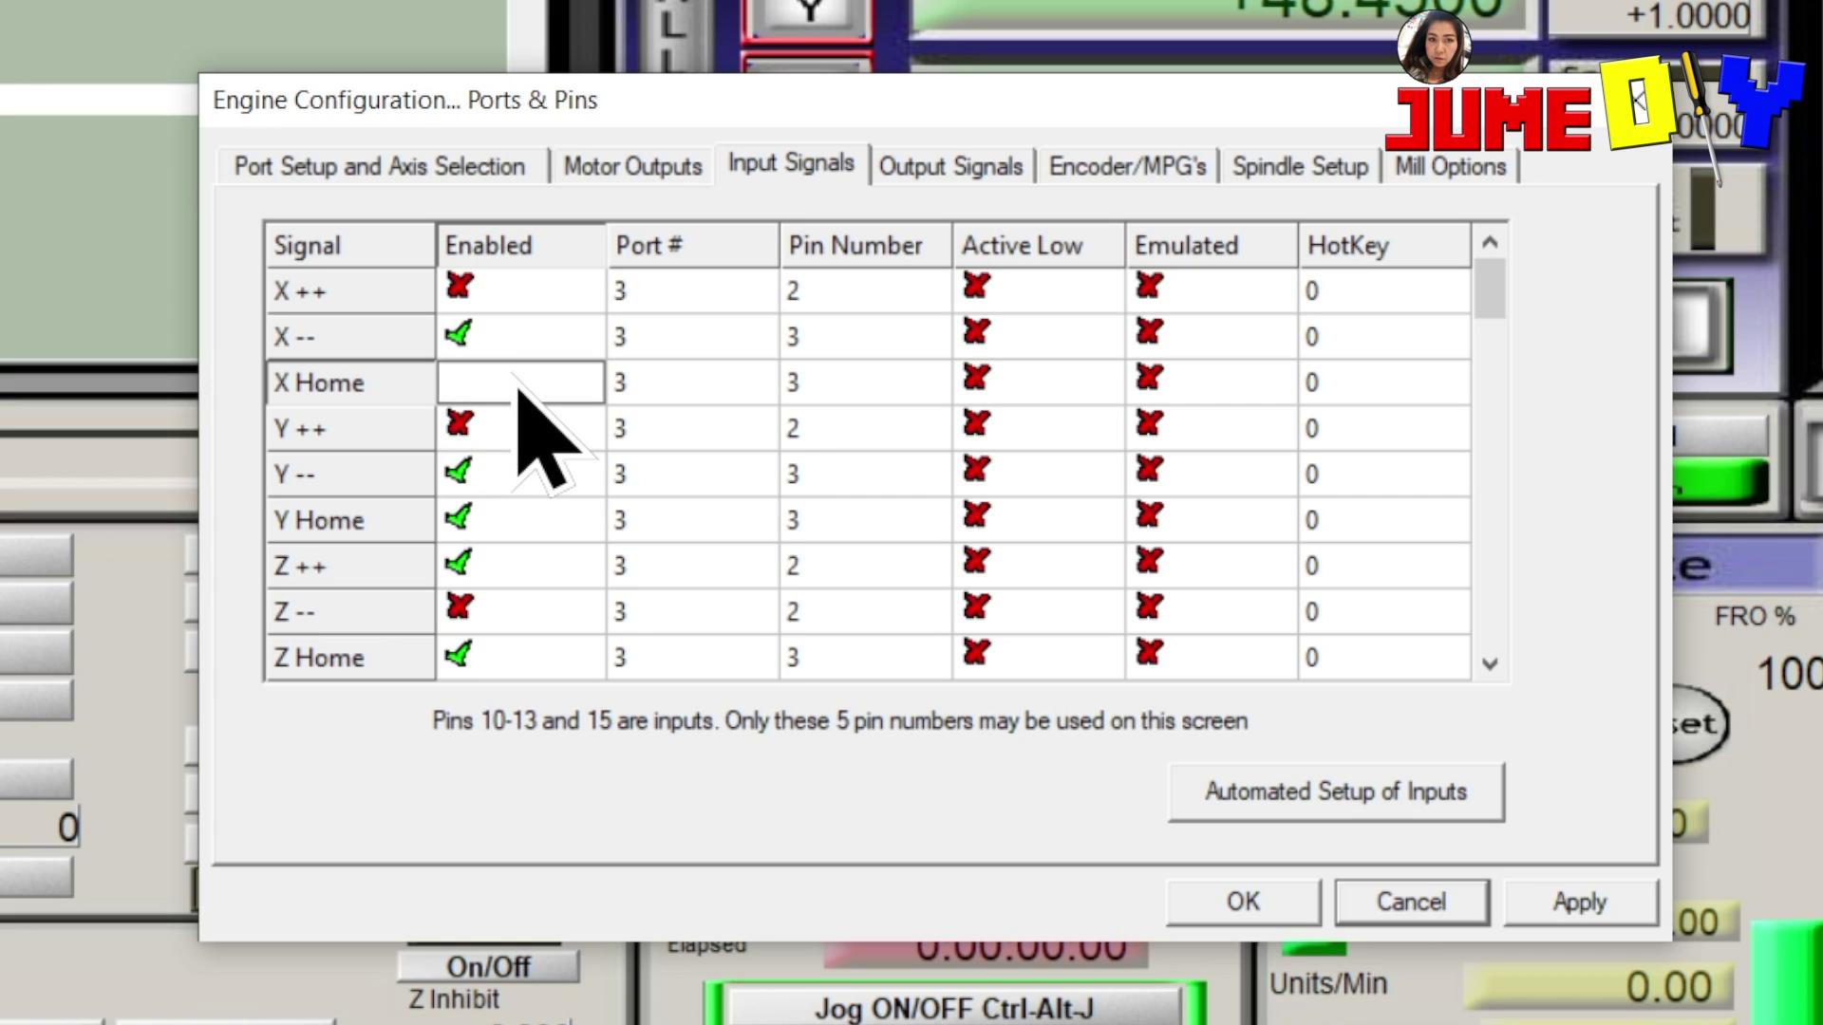
left_click(508, 424)
left_click(501, 392)
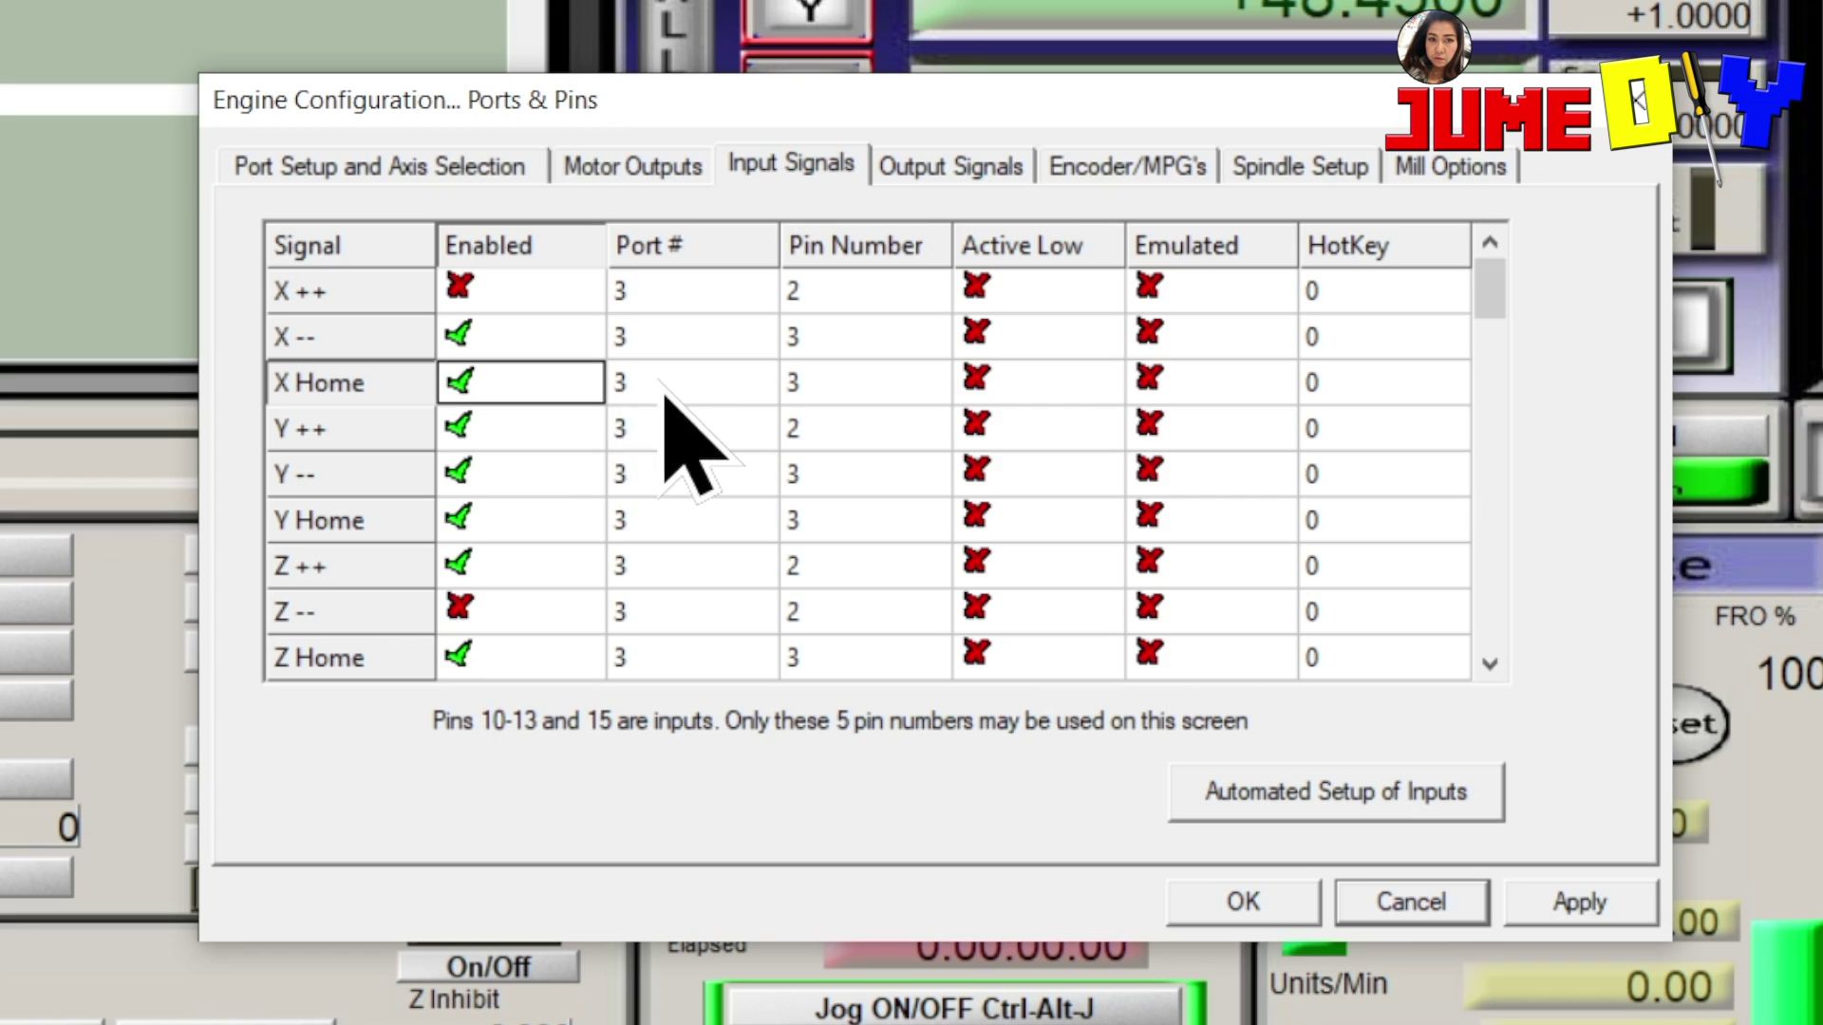
Toggle the X Home input off and back on, and check the port and pin numbers of the home signals
left_click(711, 384)
left_click(510, 394)
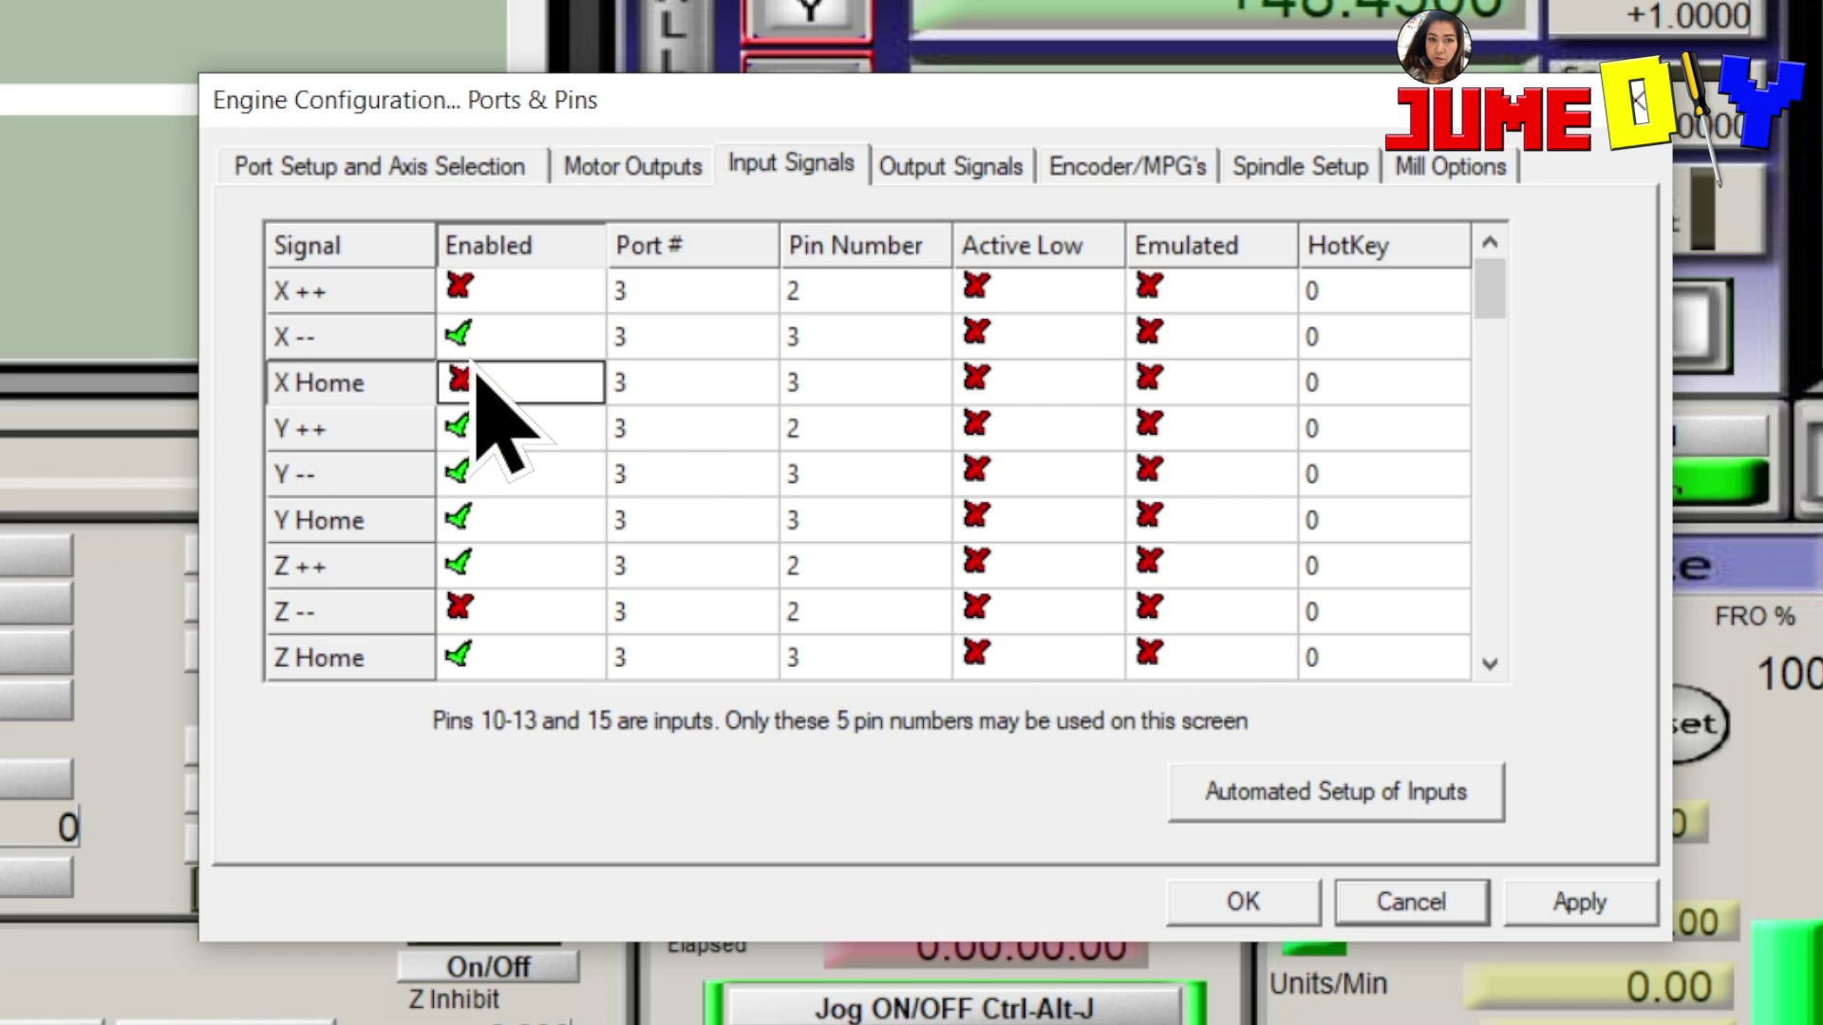
left_click(484, 384)
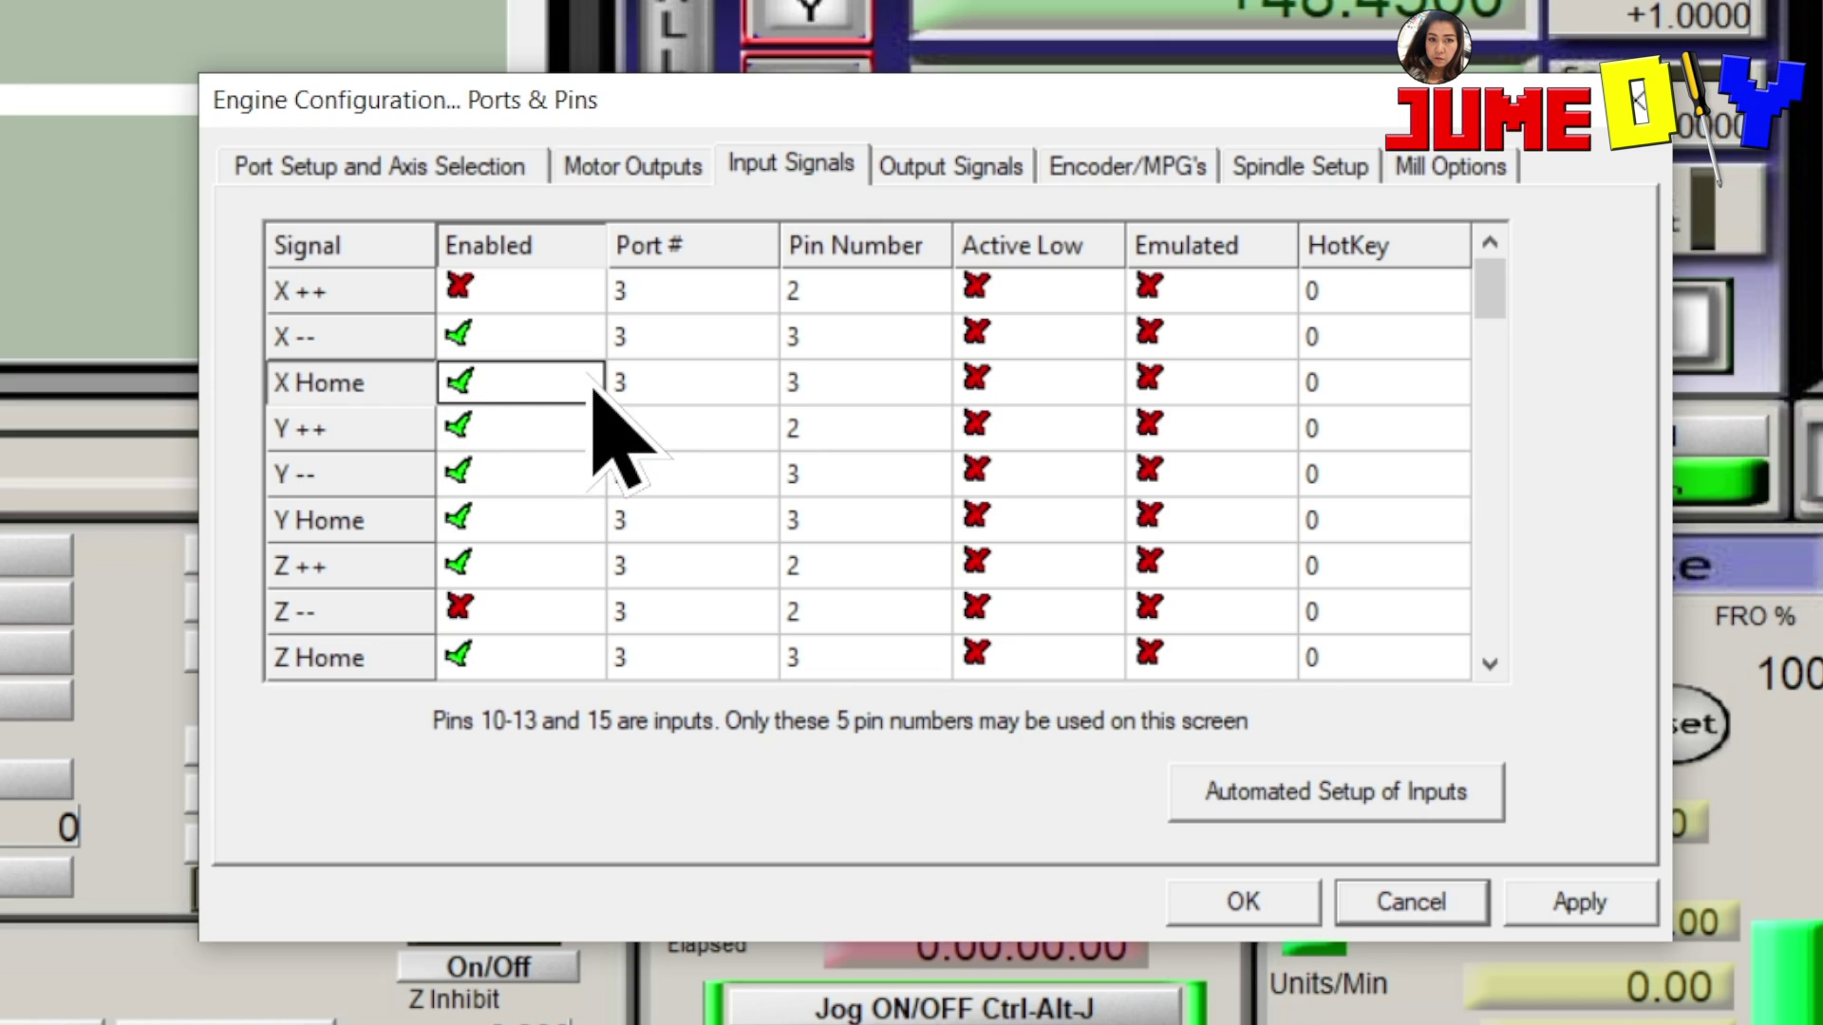
left_click(671, 397)
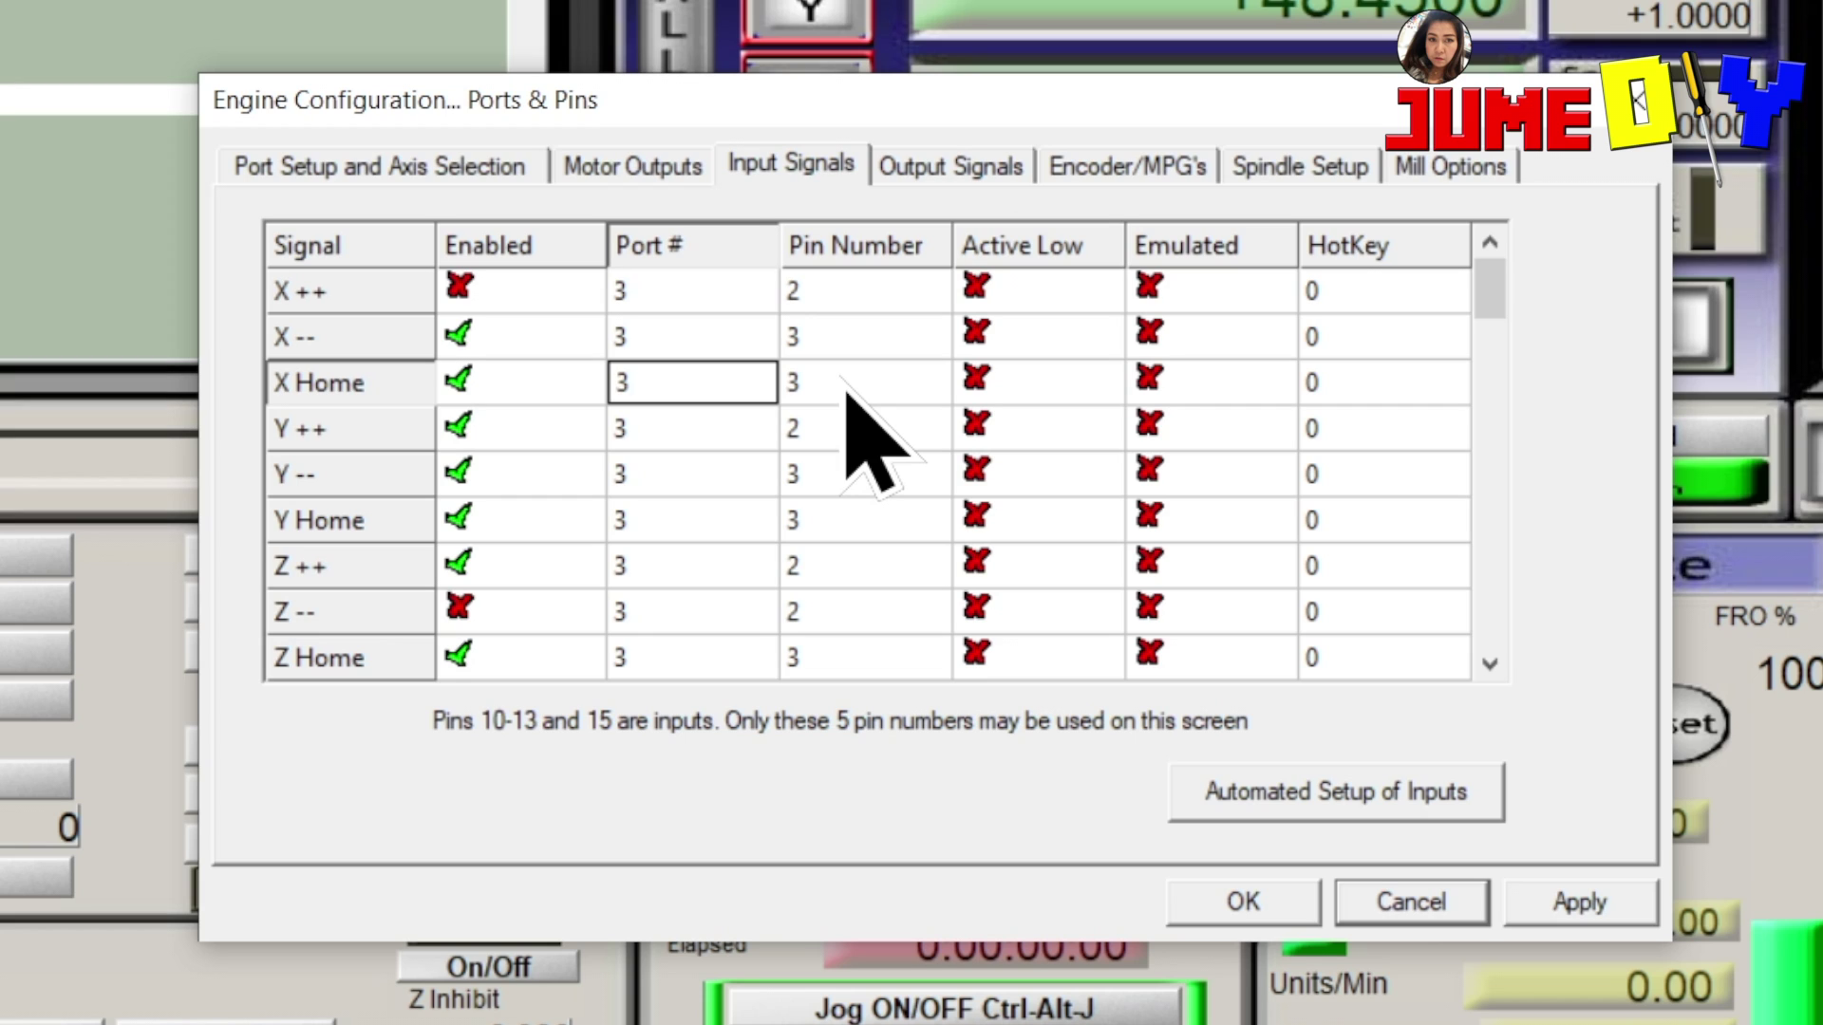
left_click(845, 385)
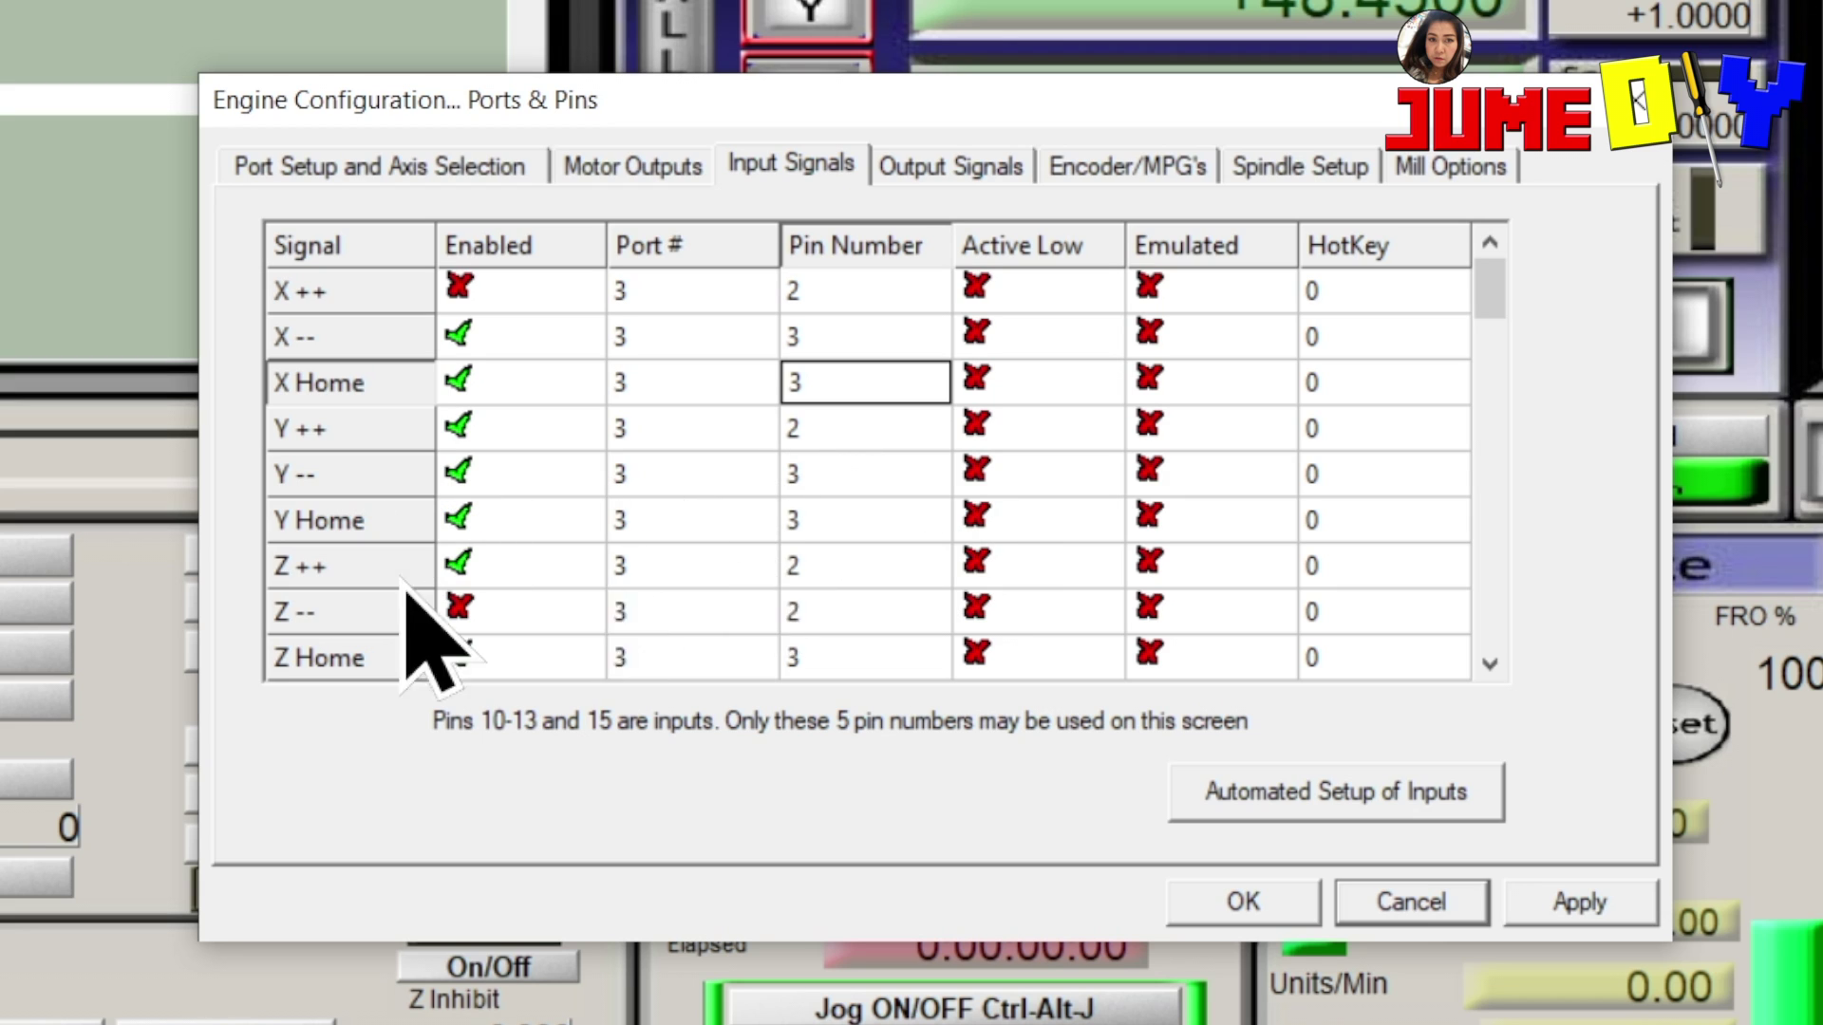
left_click(460, 608)
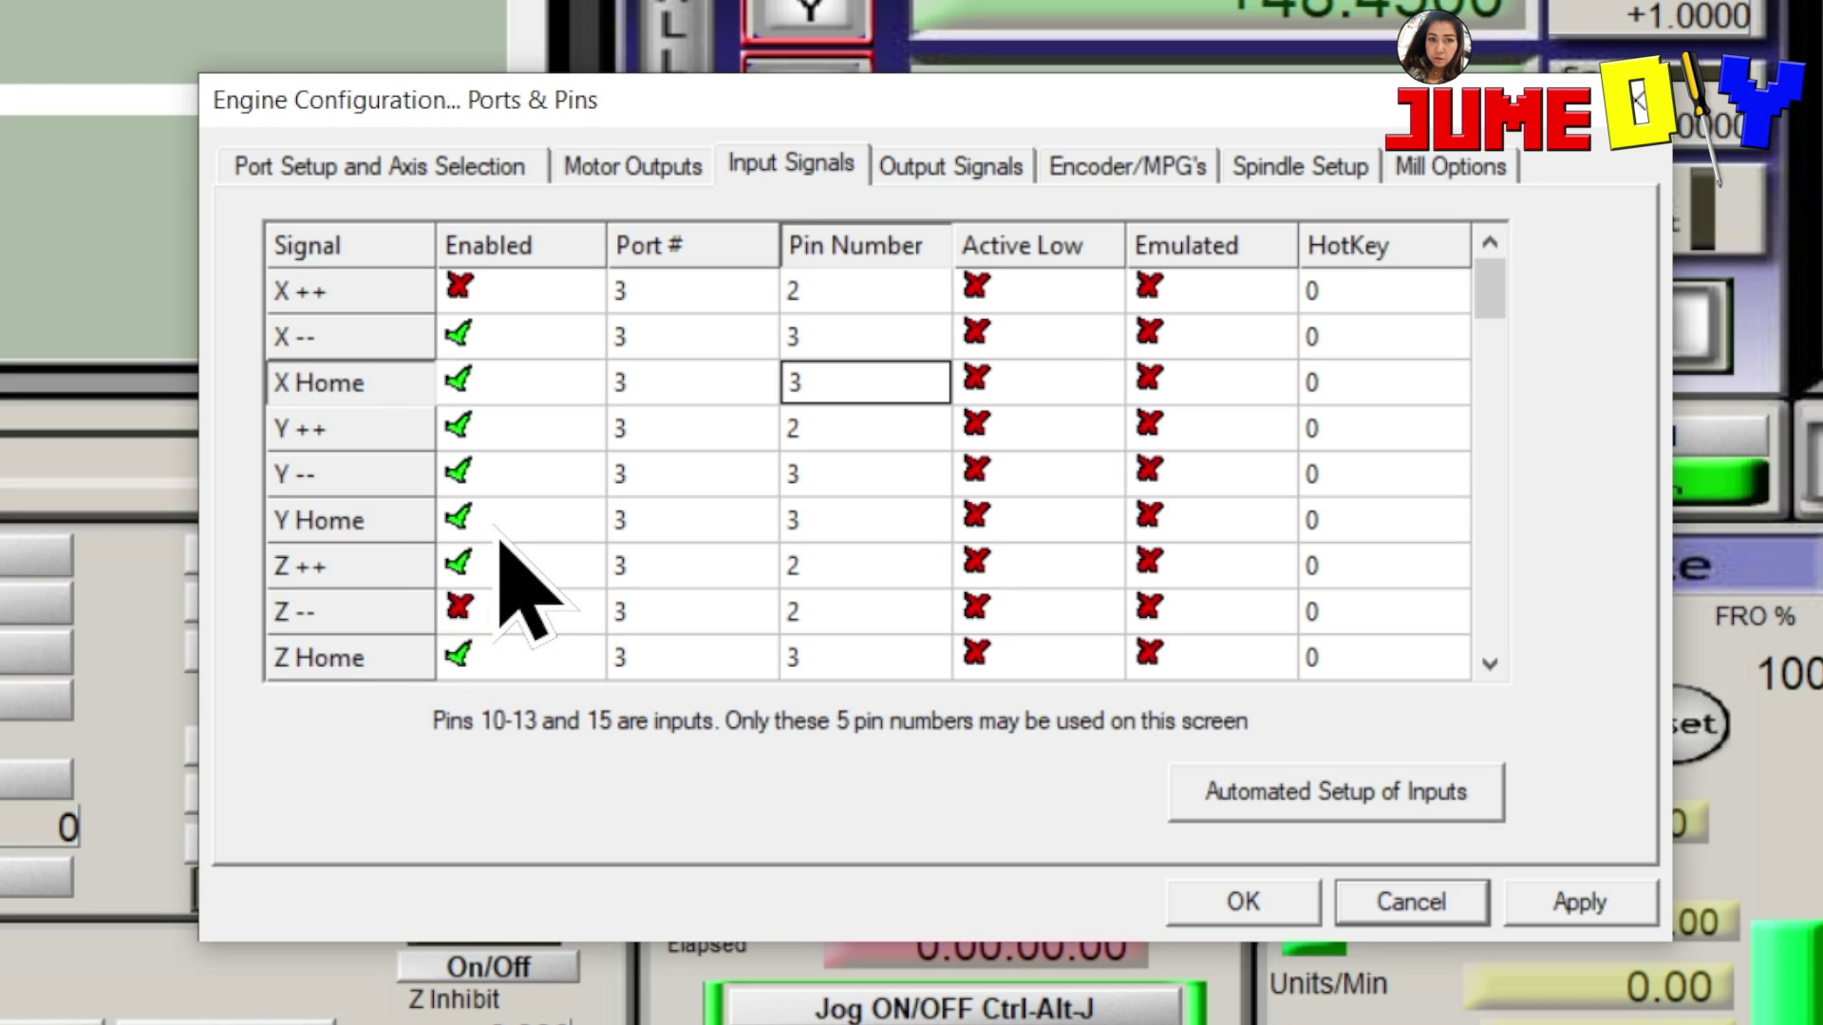
left_click(827, 525)
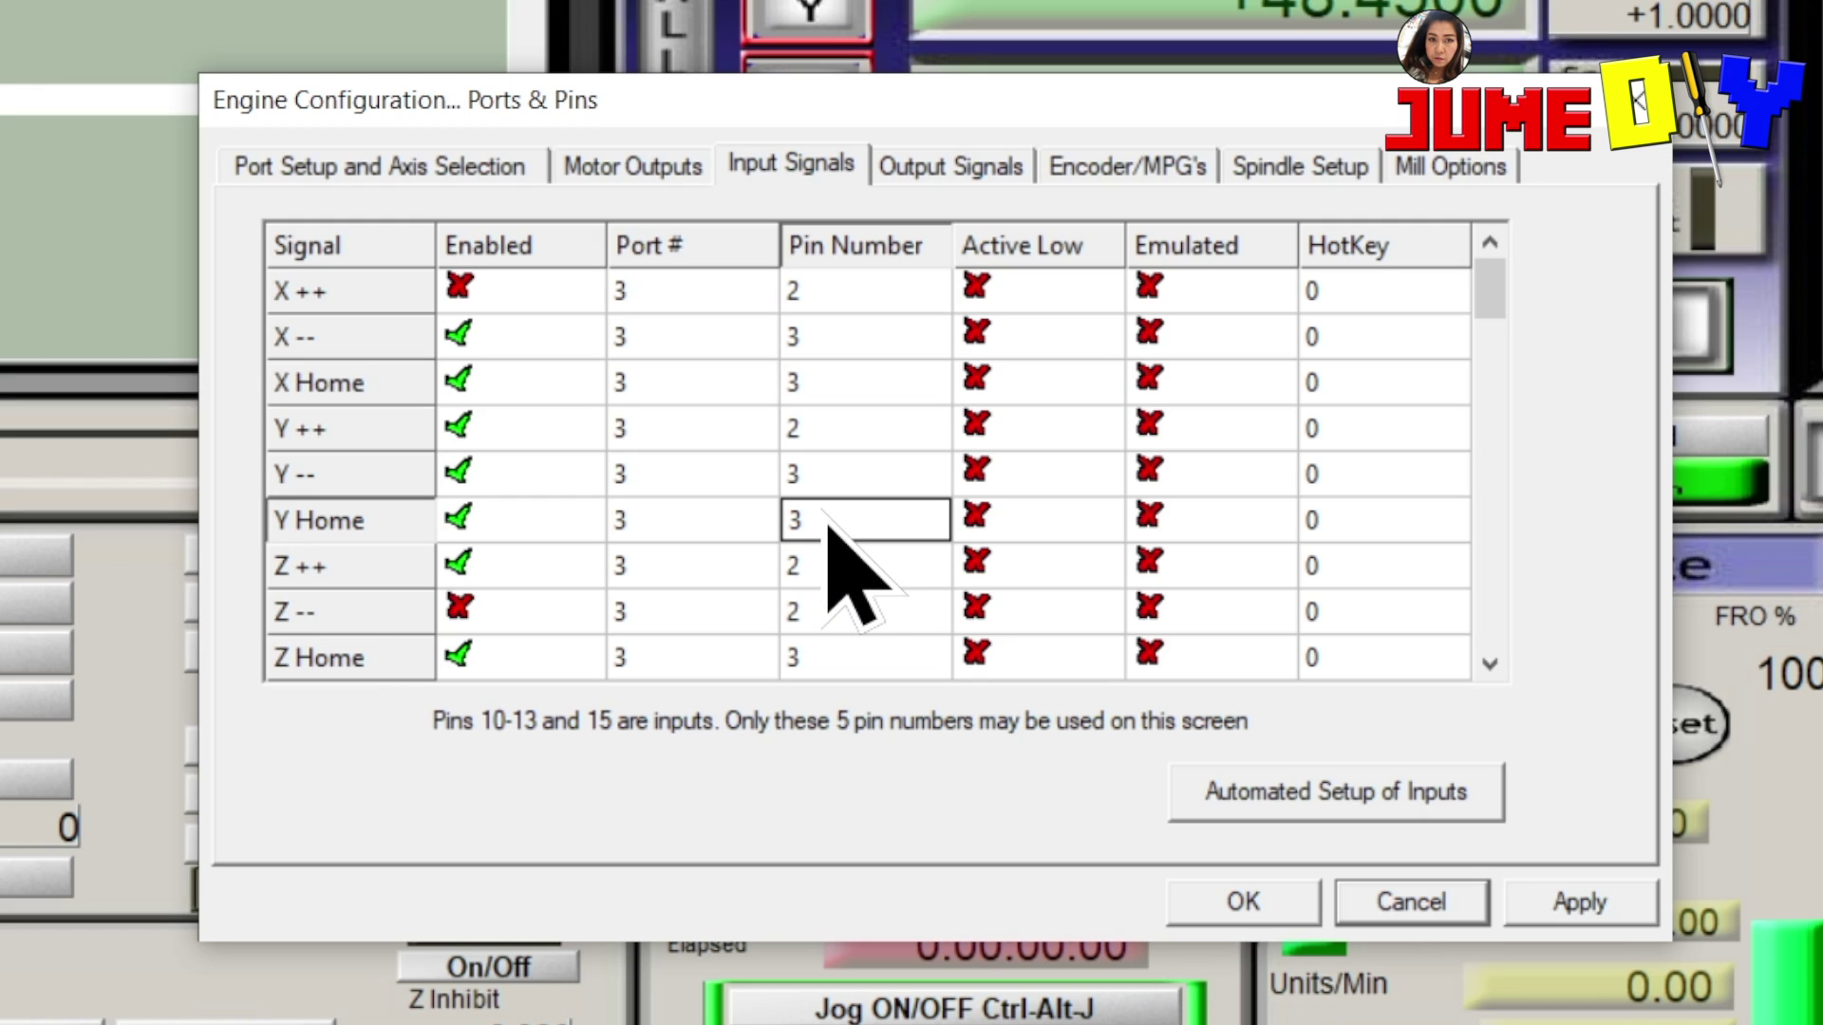
Apply and confirm the input signal settings, and reset the controller to leave emergency mode
left_click(1489, 664)
left_click(1489, 665)
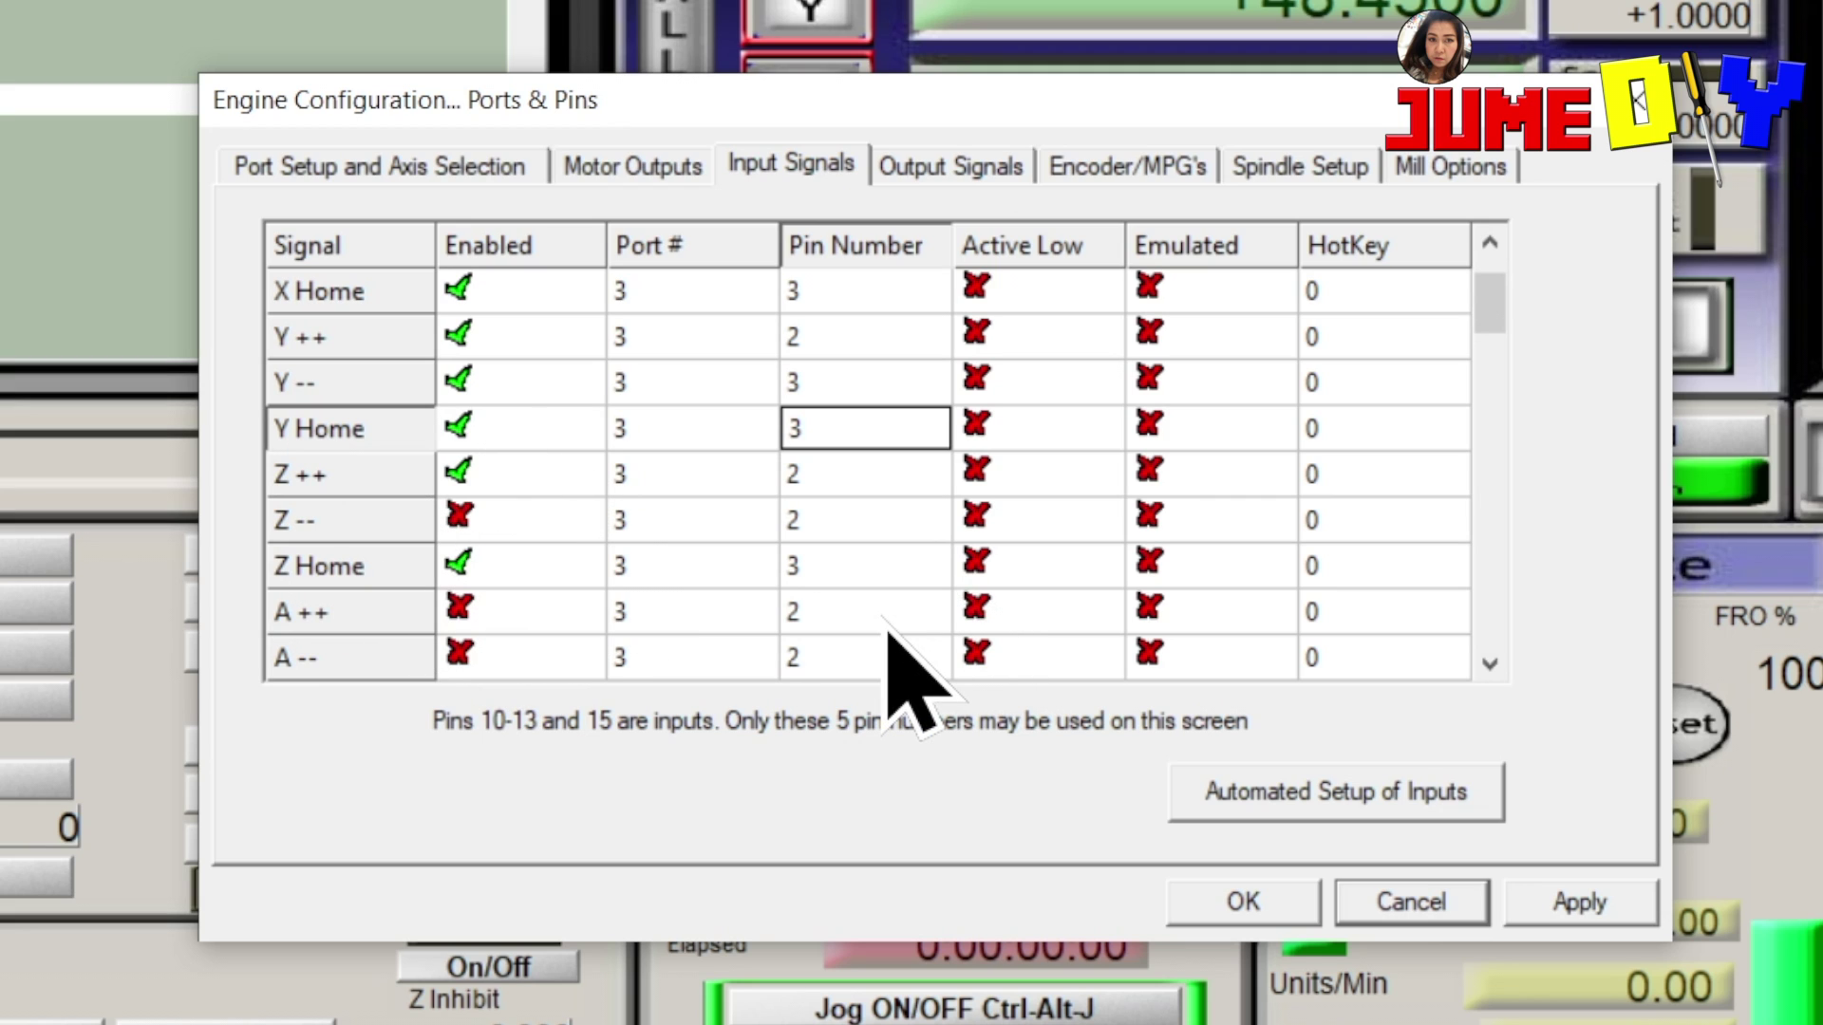
left_click(1558, 902)
left_click(1274, 907)
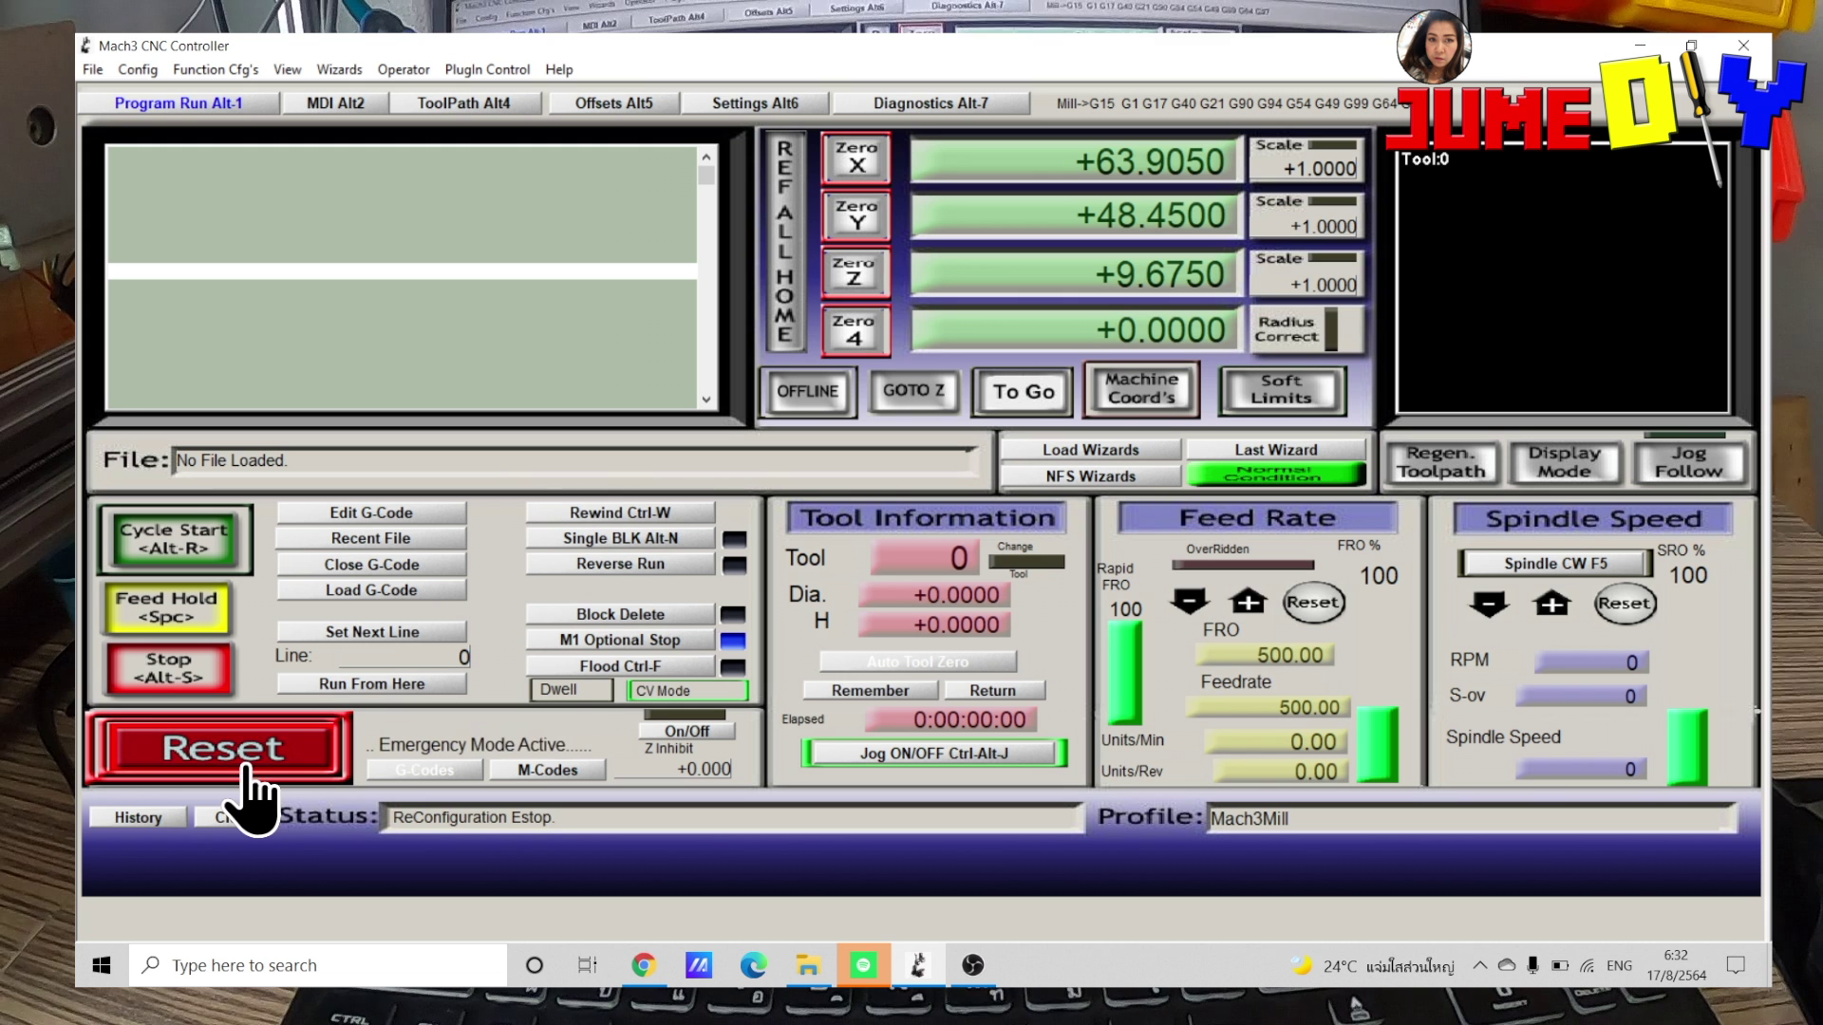
left_click(248, 767)
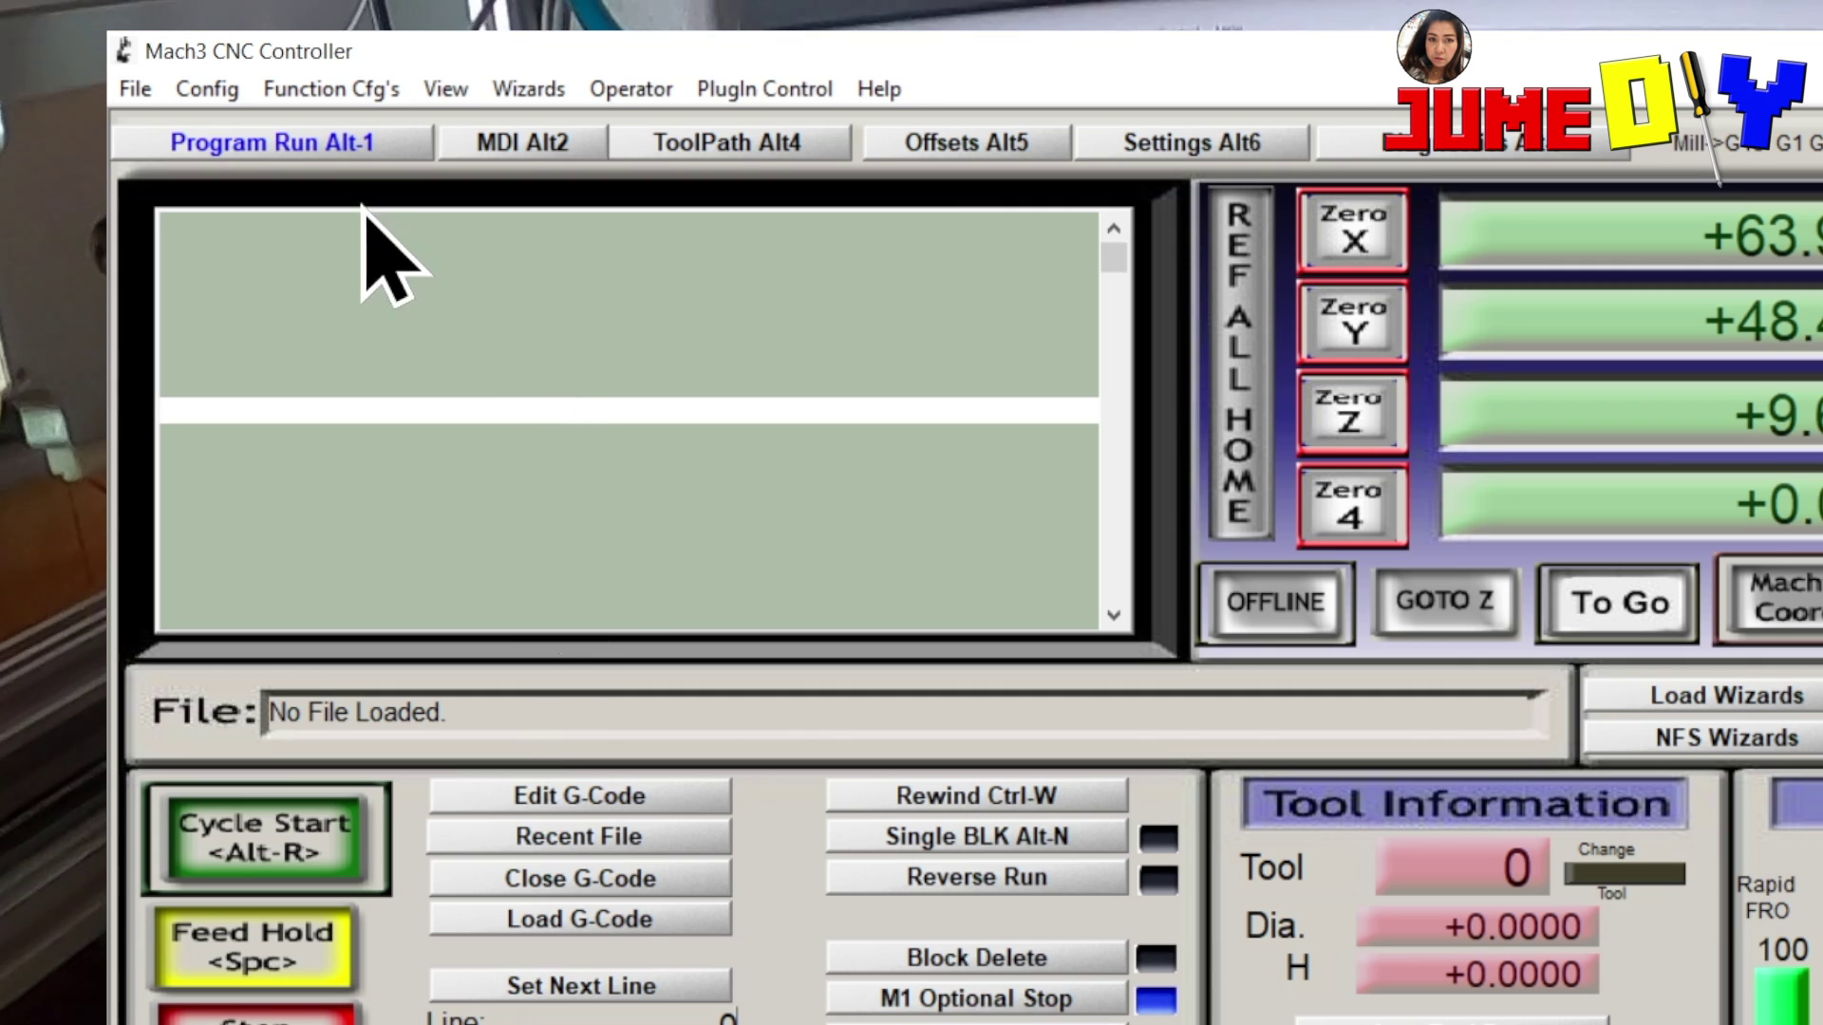
Set the homing speed of both the X and Y axes to 40 % in the Homing/Limits settings and confirm
left_click(227, 101)
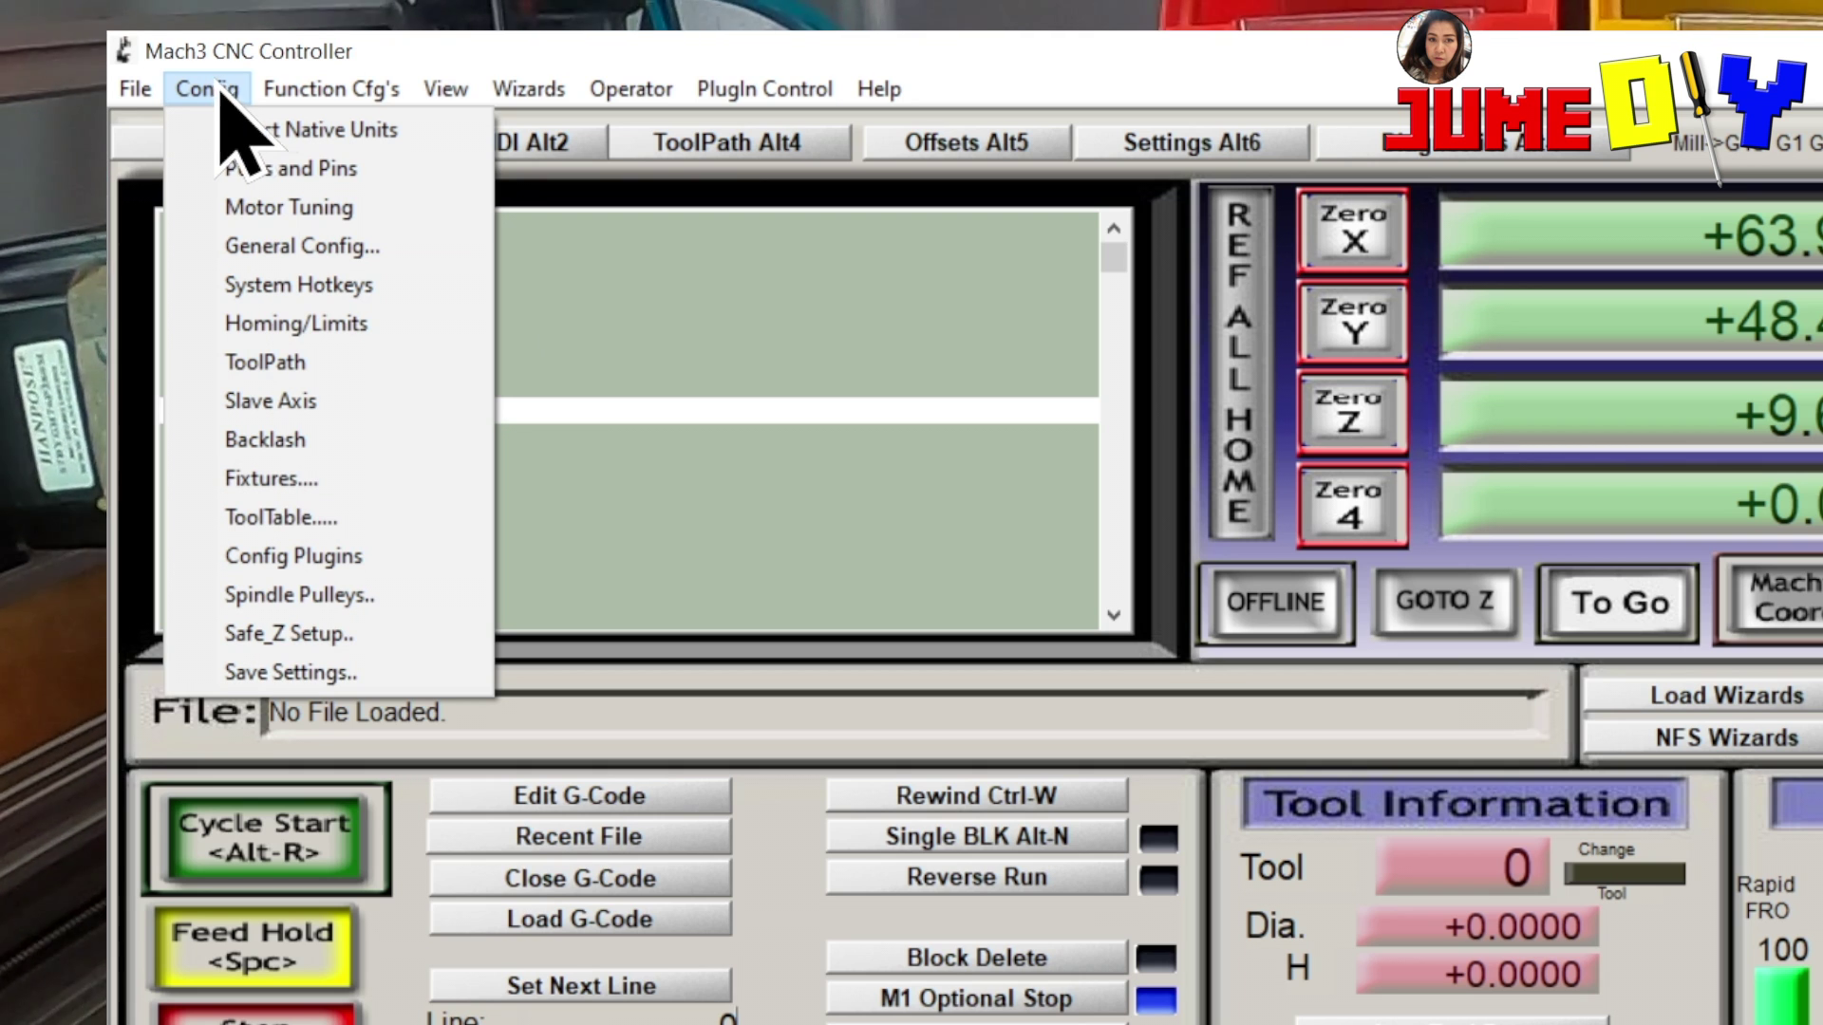
left_click(358, 326)
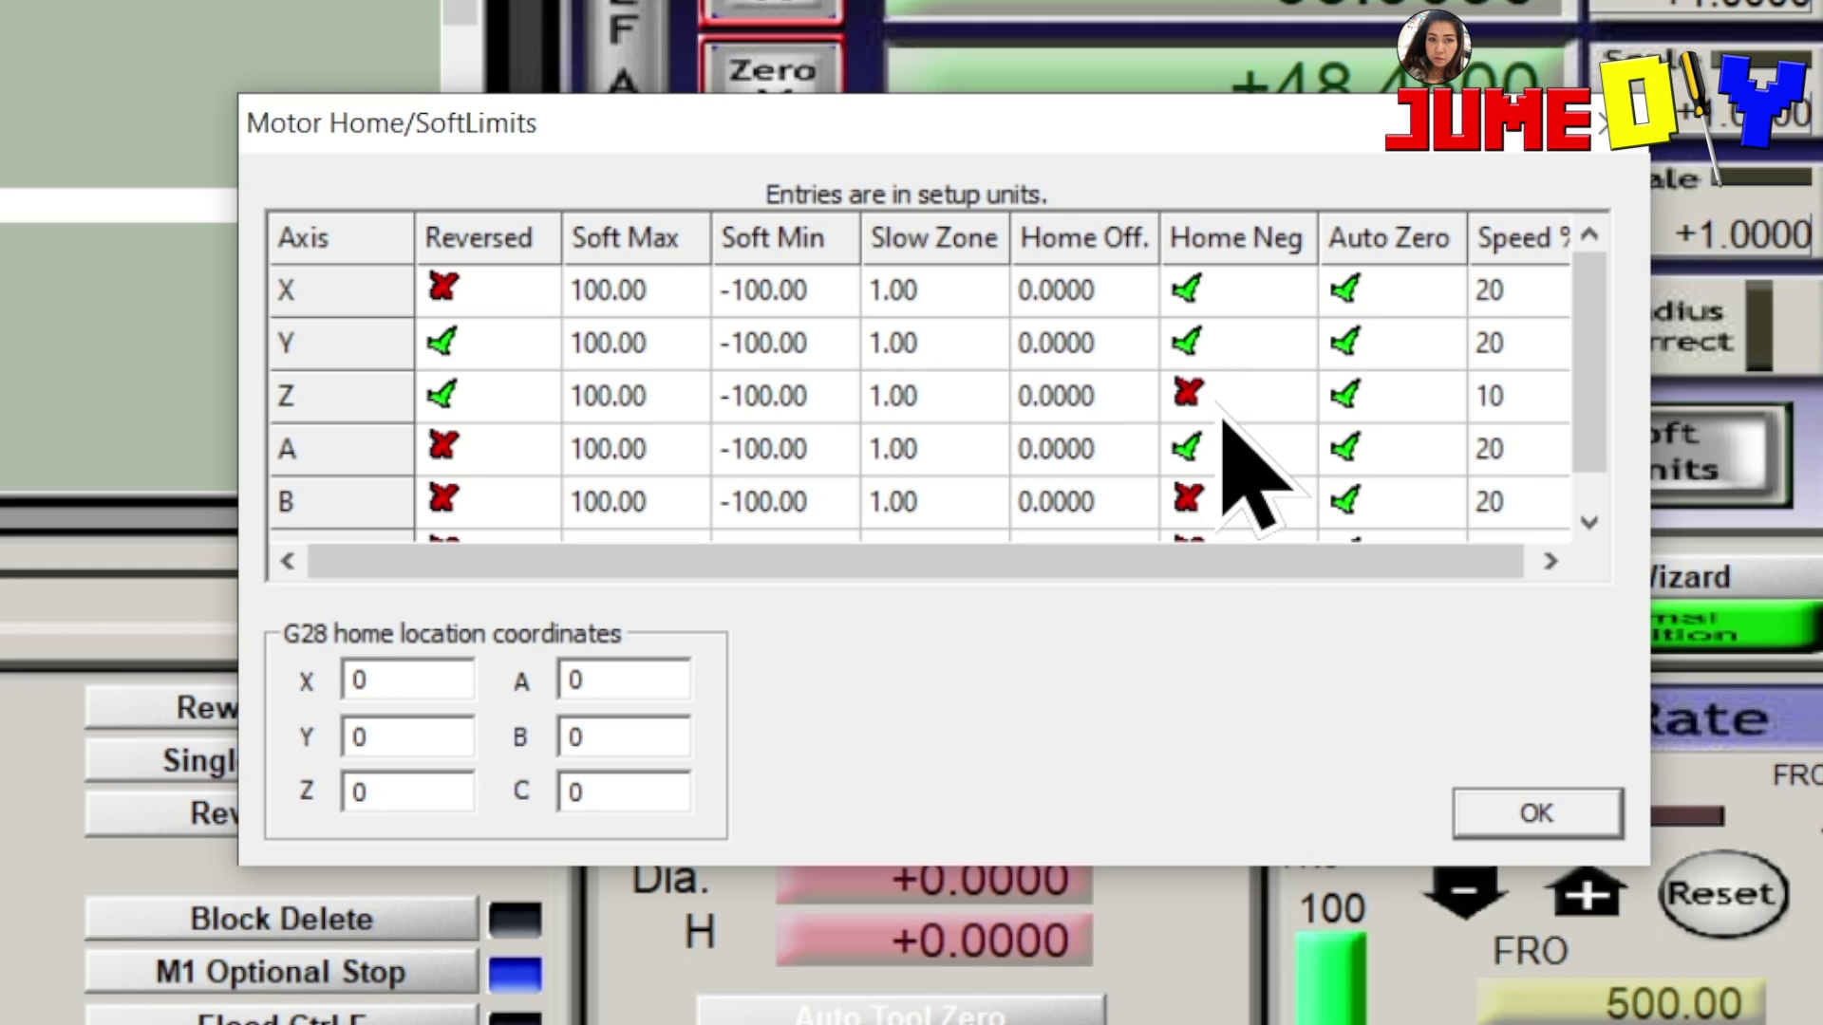
left_click(1538, 560)
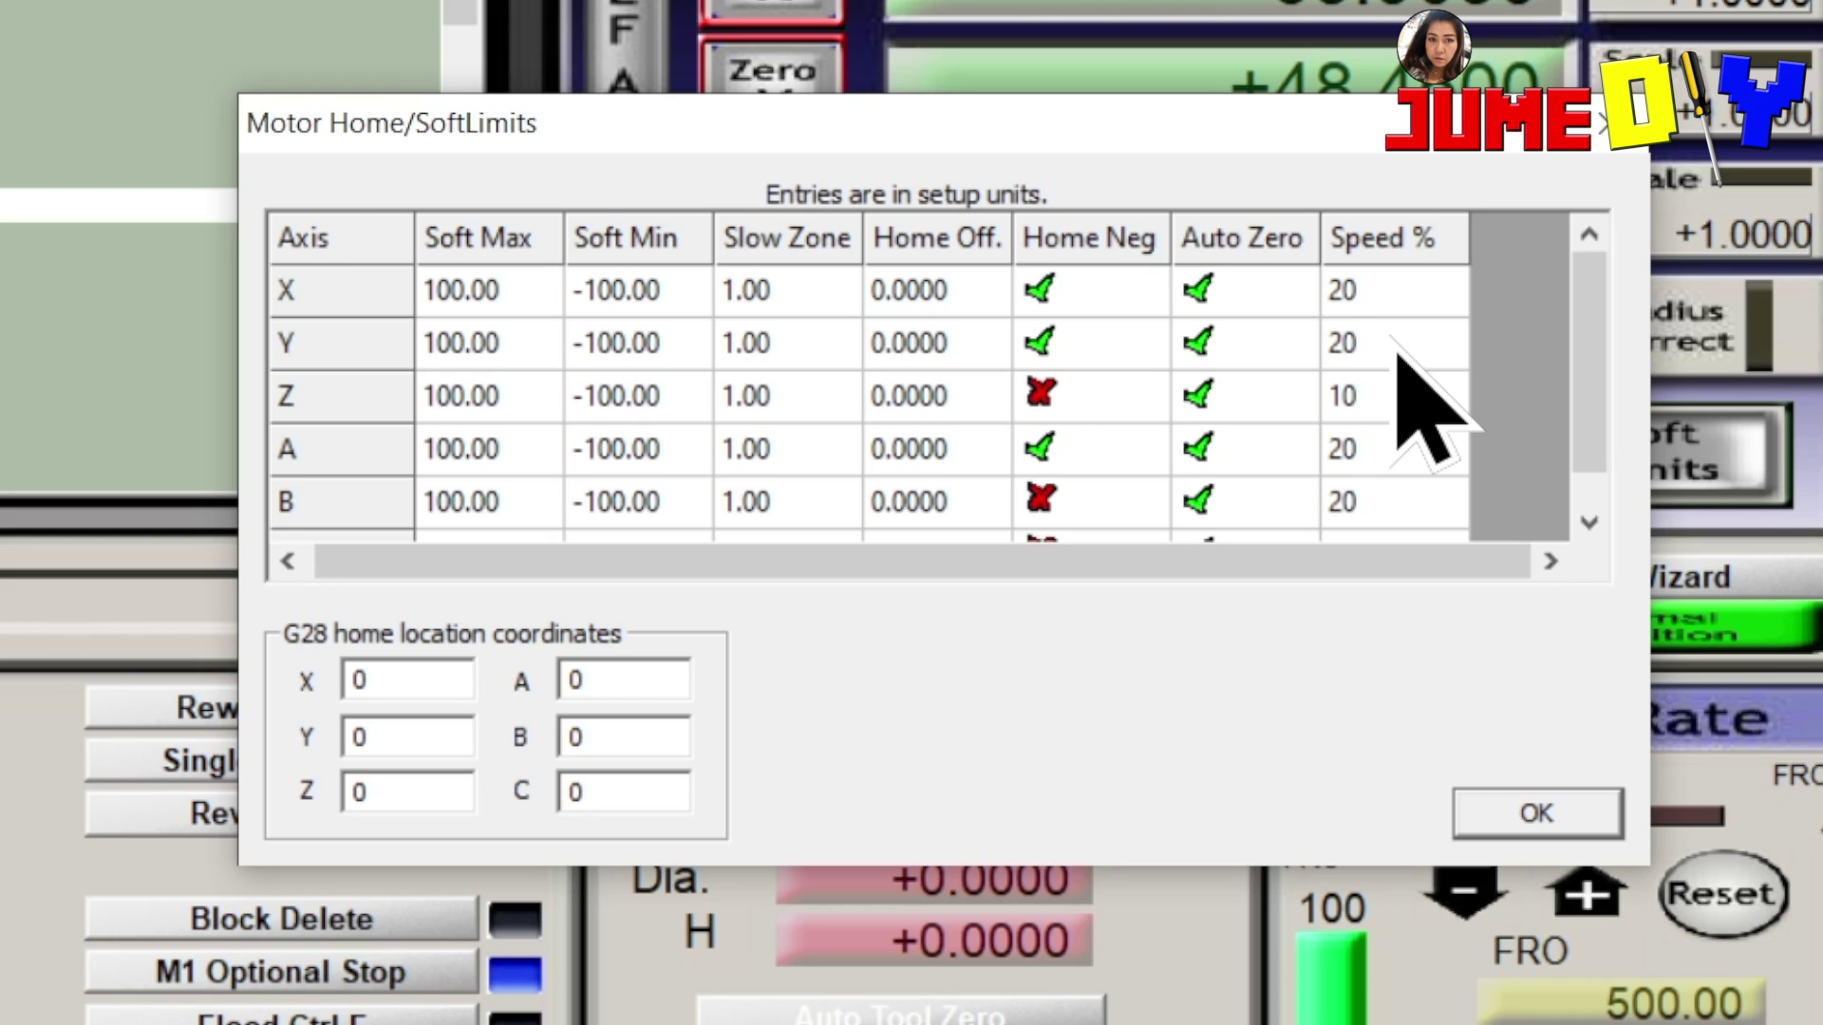
left_click(1392, 295)
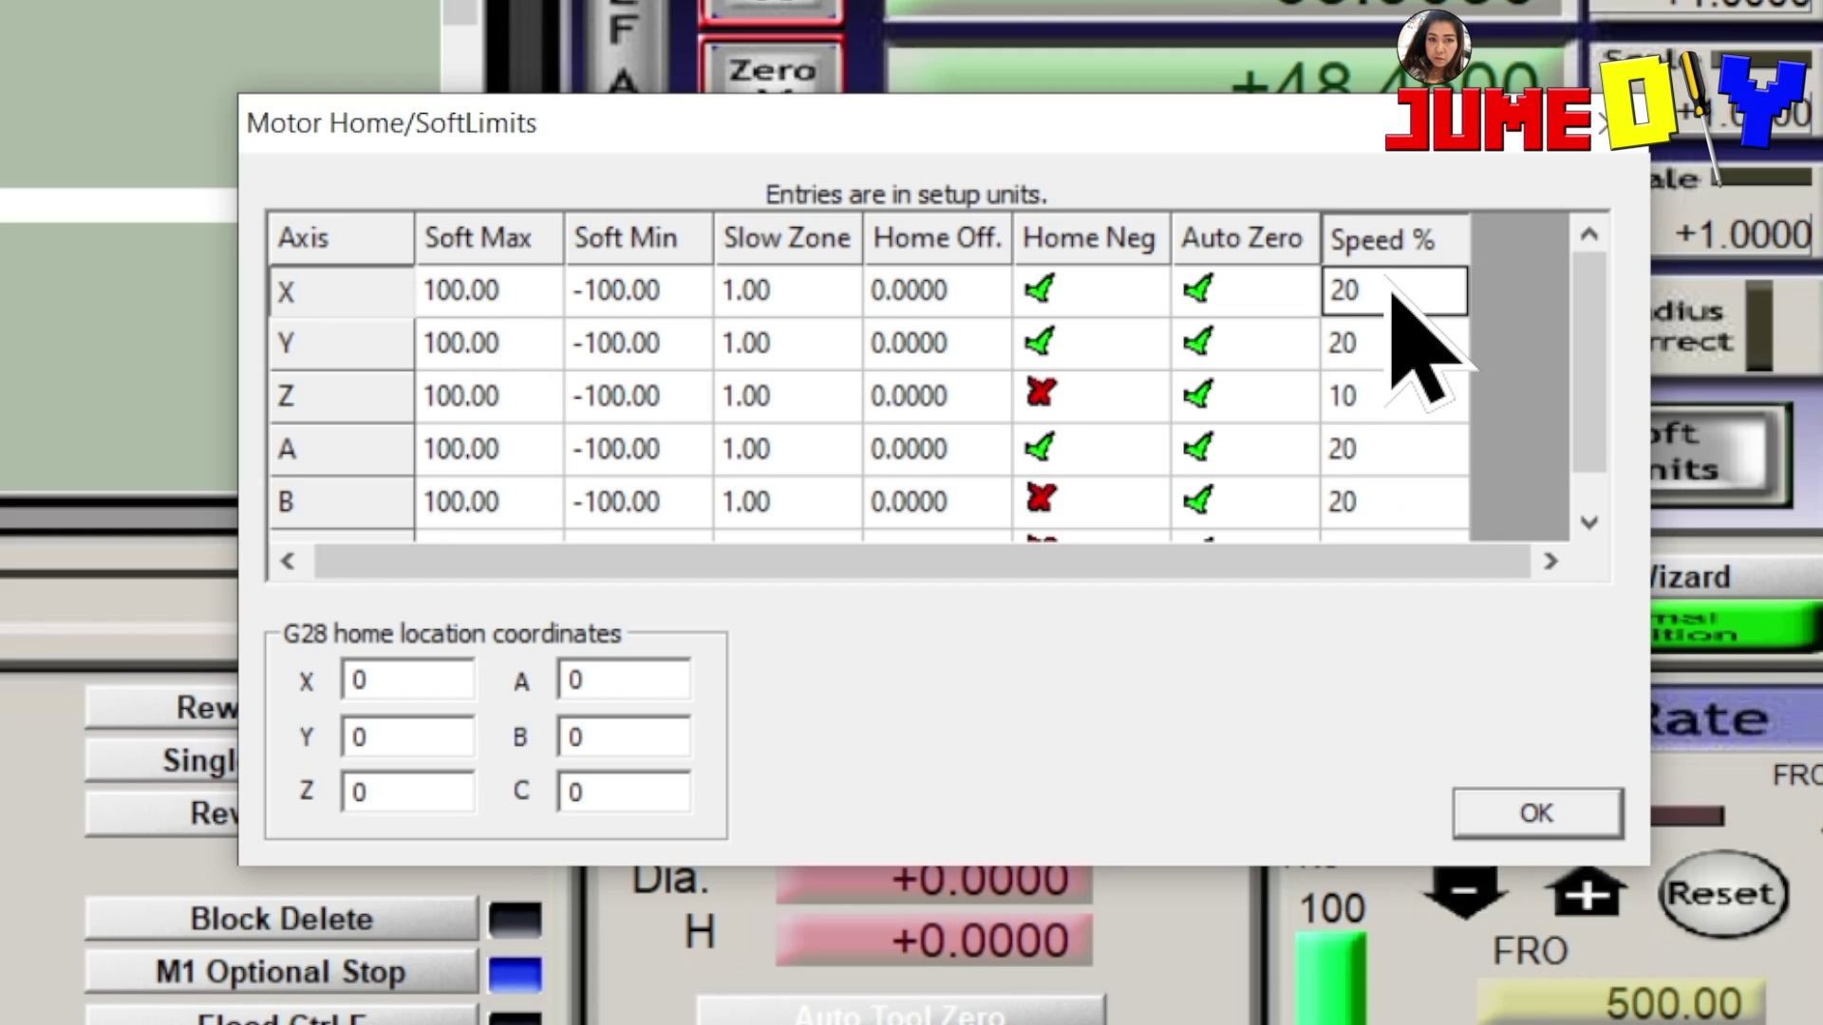
type("40")
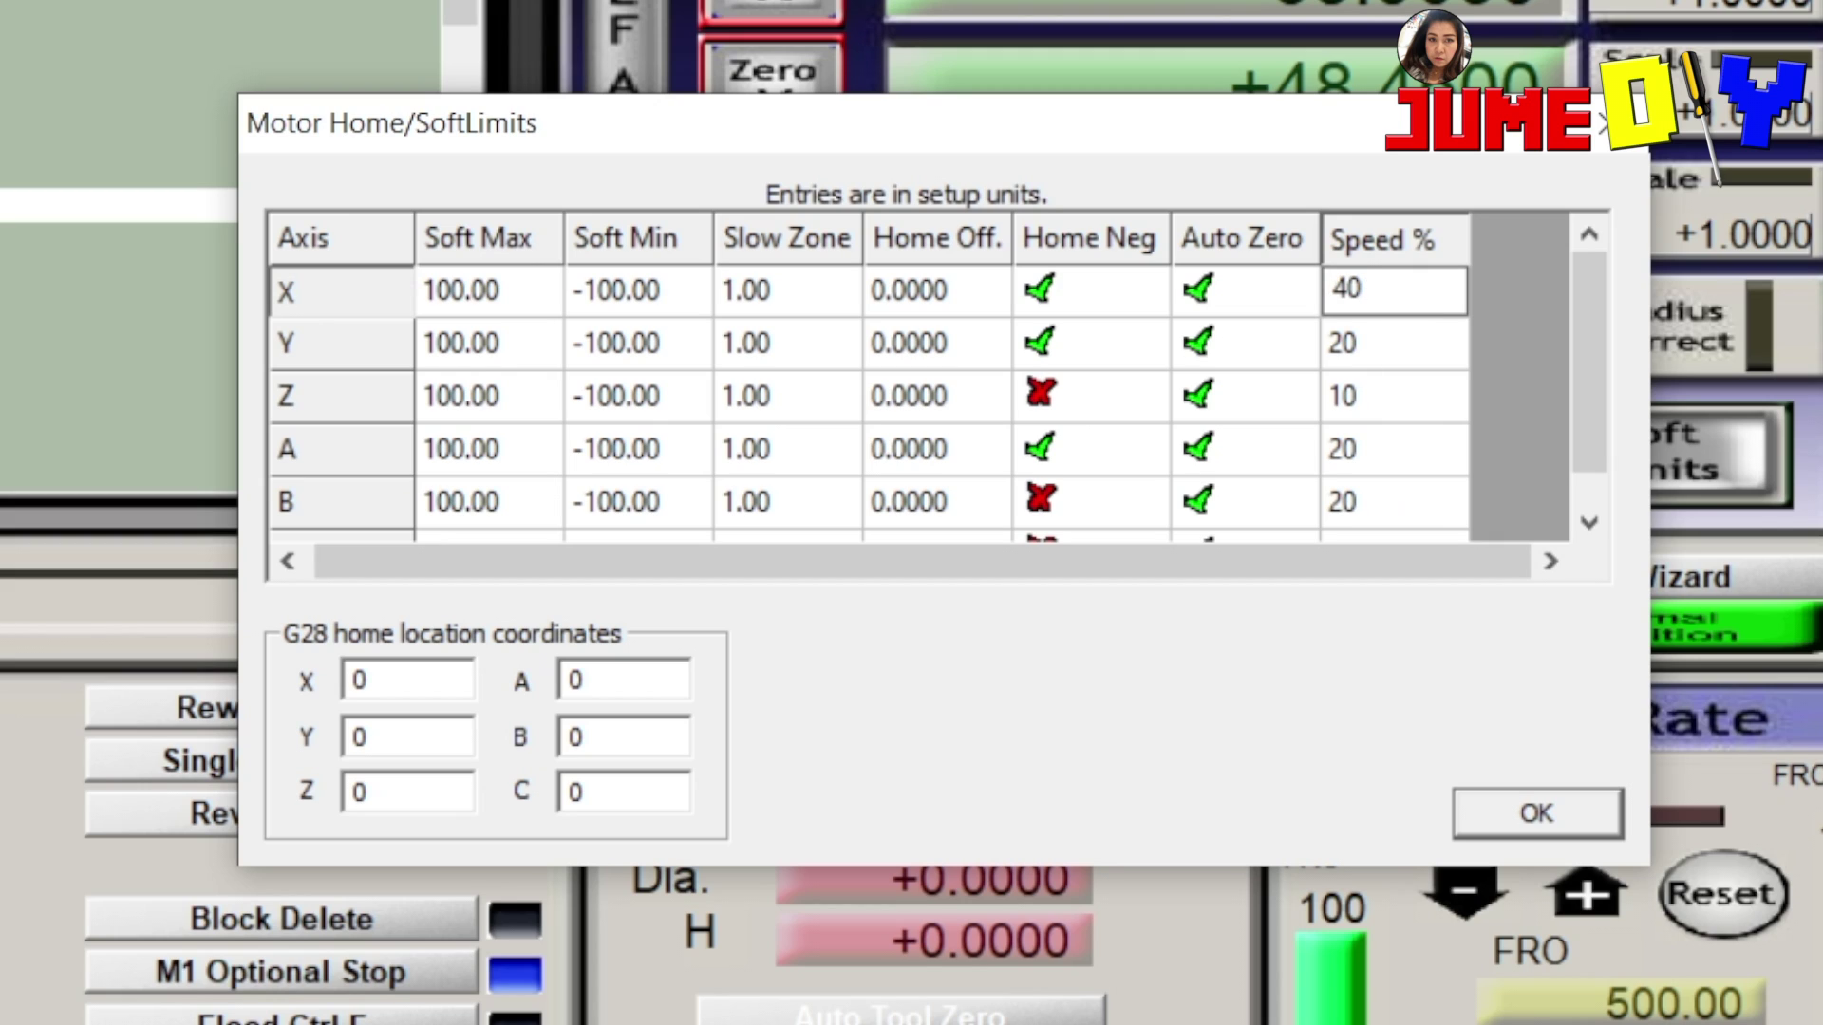
left_click(1399, 347)
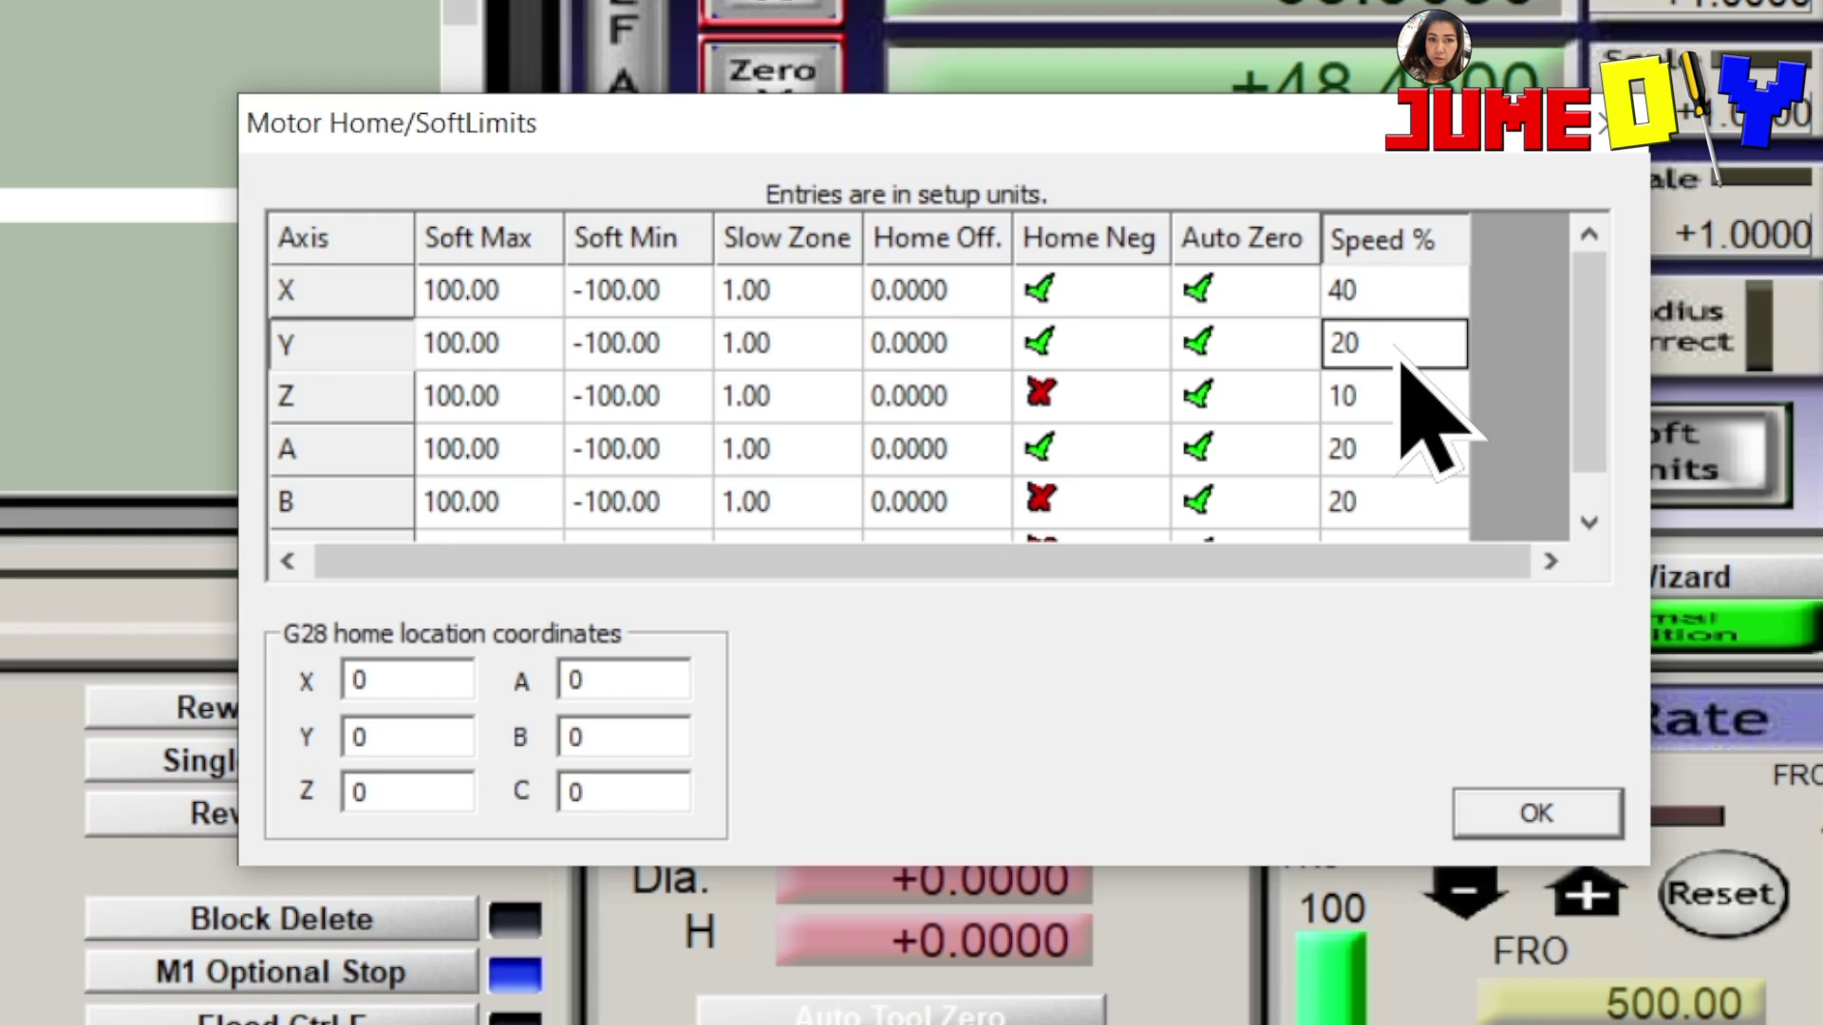
type("40")
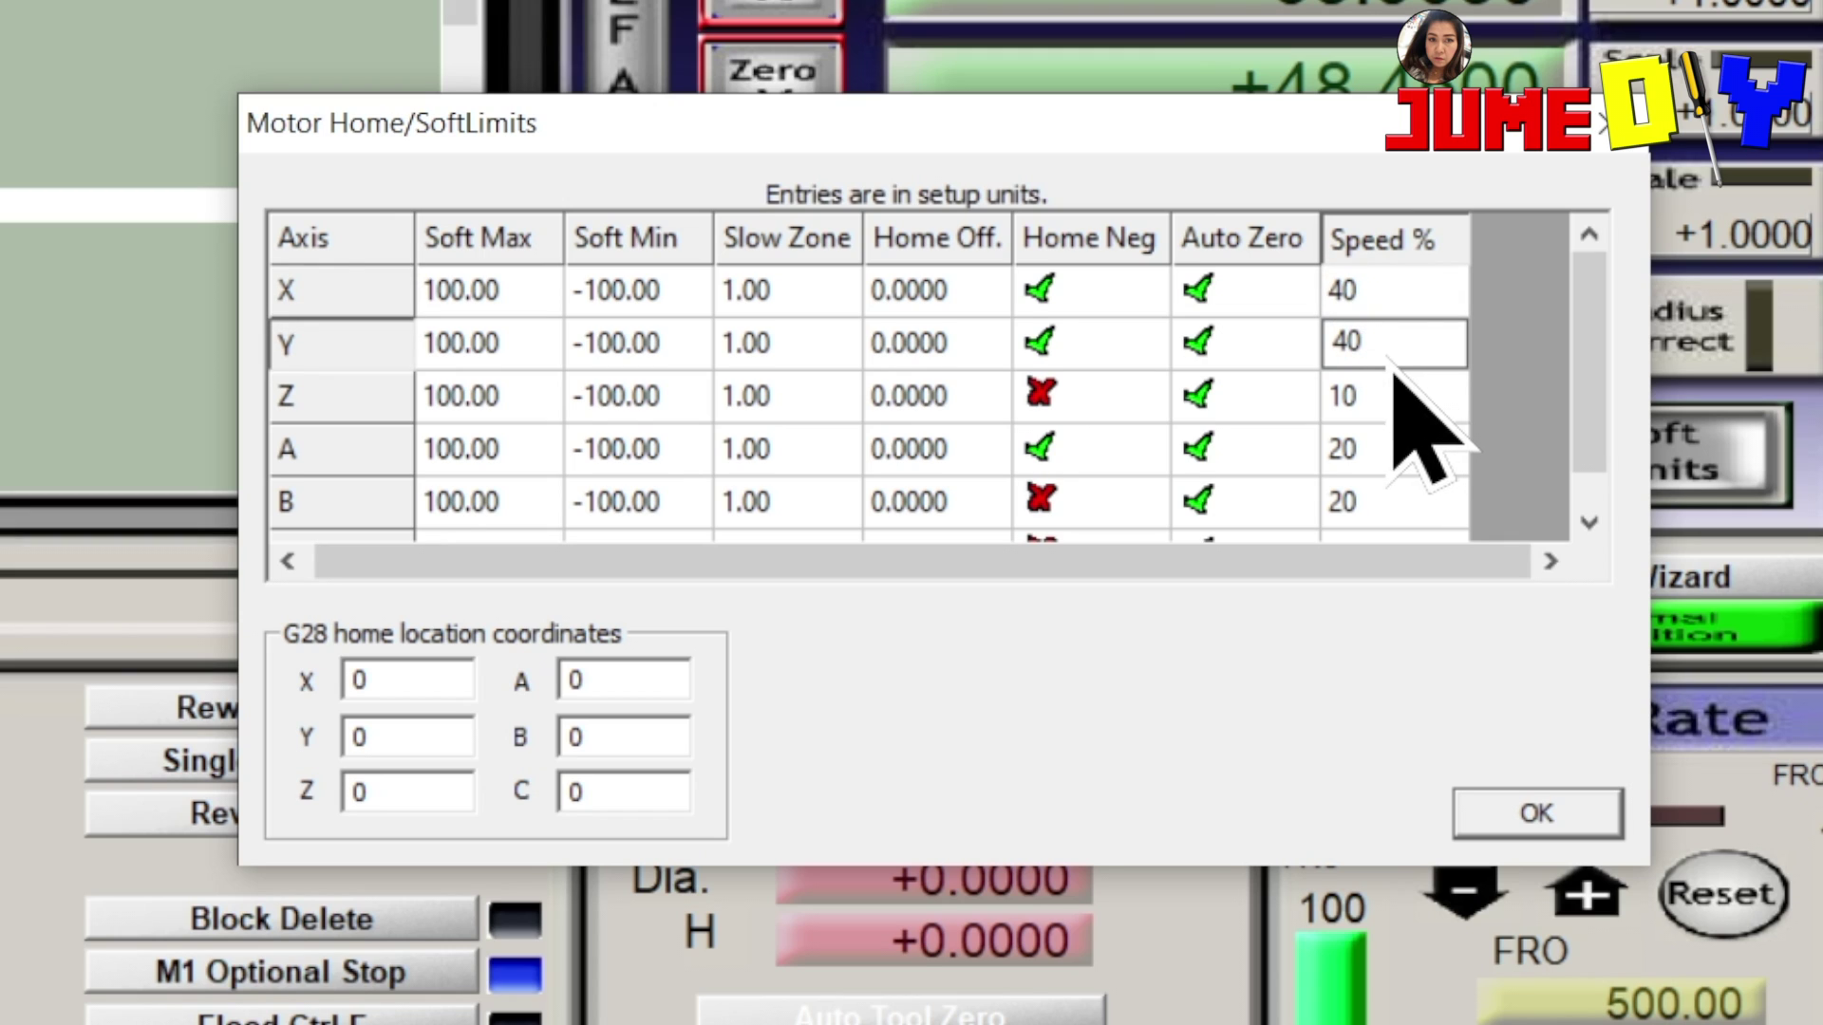
left_click(1519, 817)
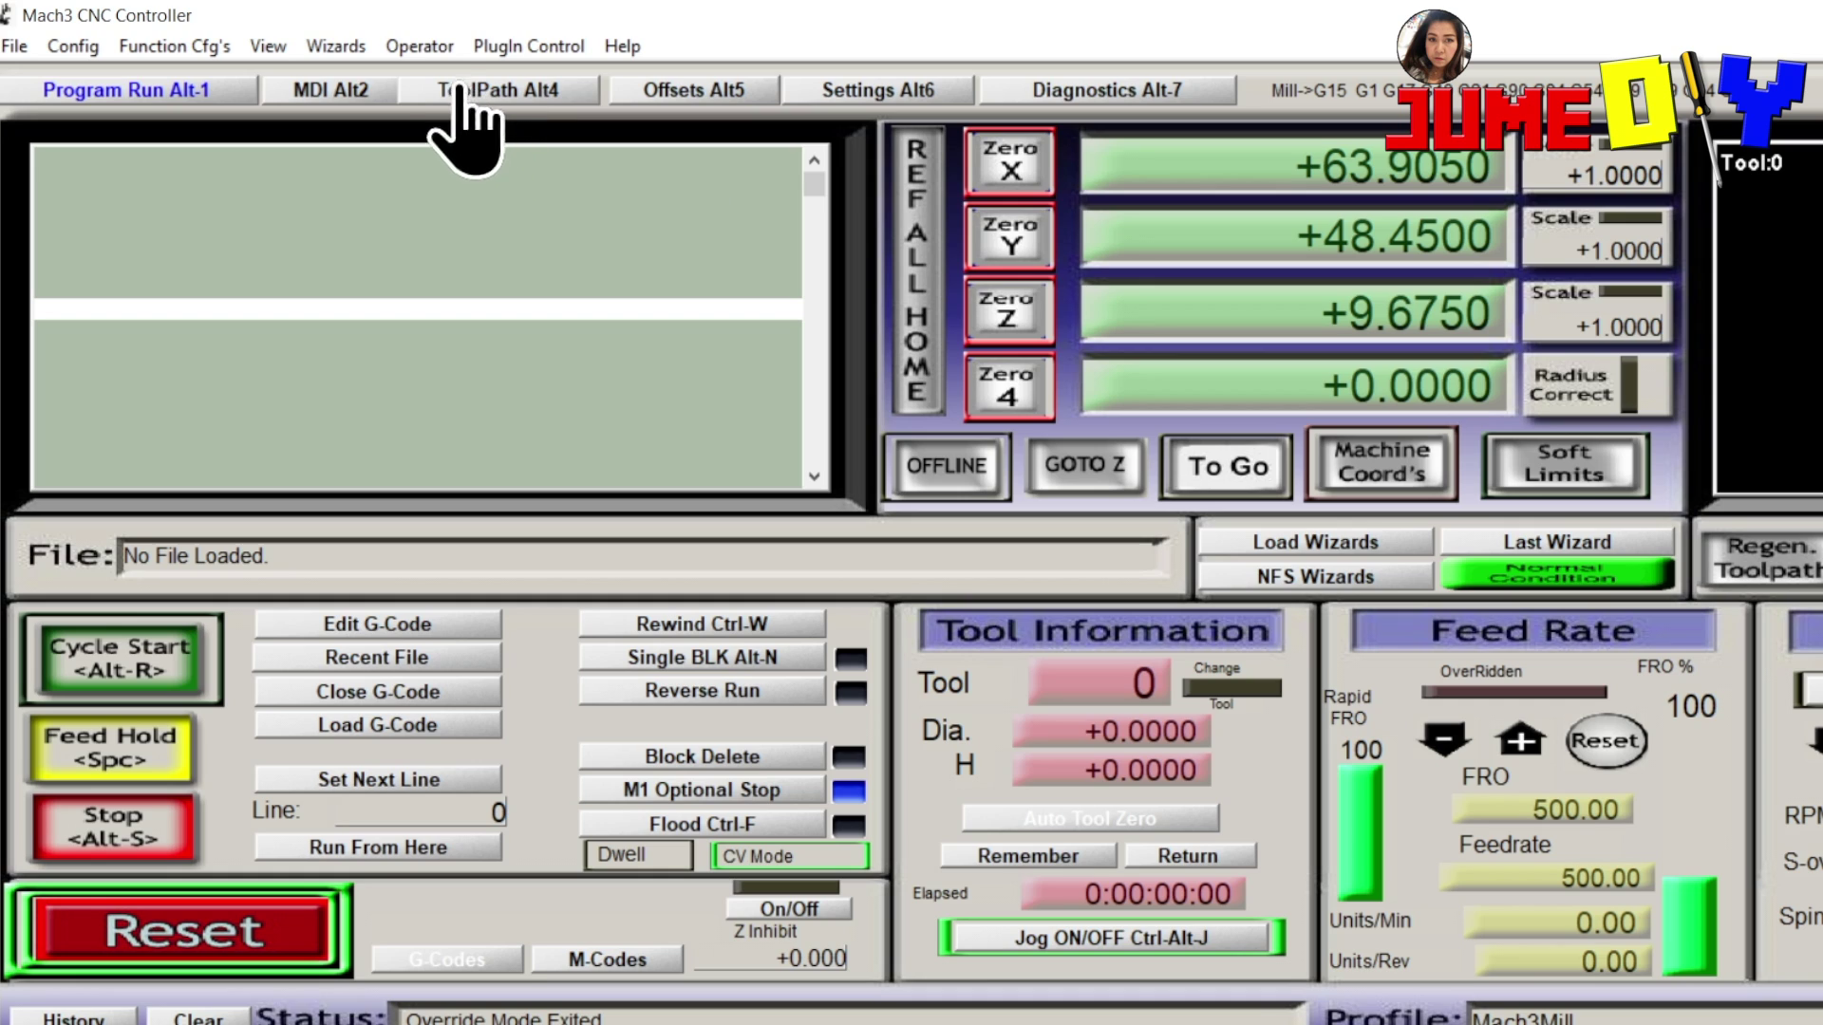
Open the Ref All Home button's script for editing and move the script window clear of the program display
left_click(430, 55)
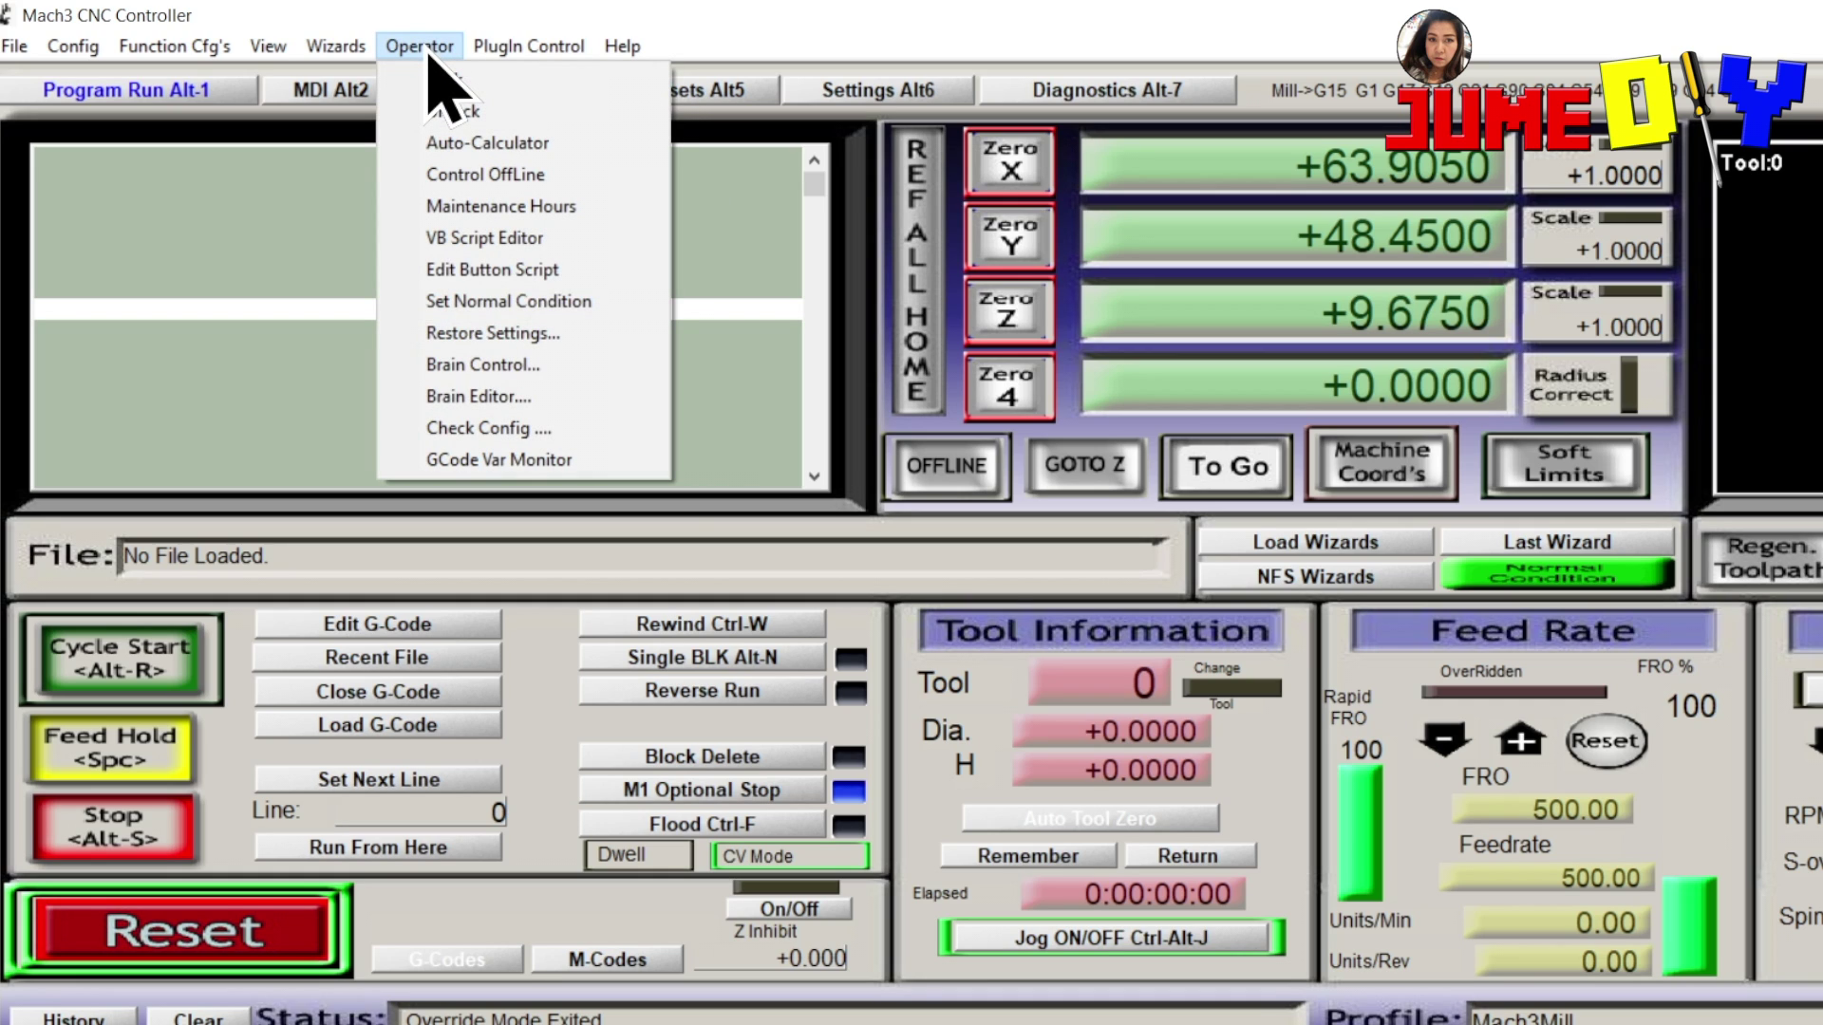
left_click(507, 270)
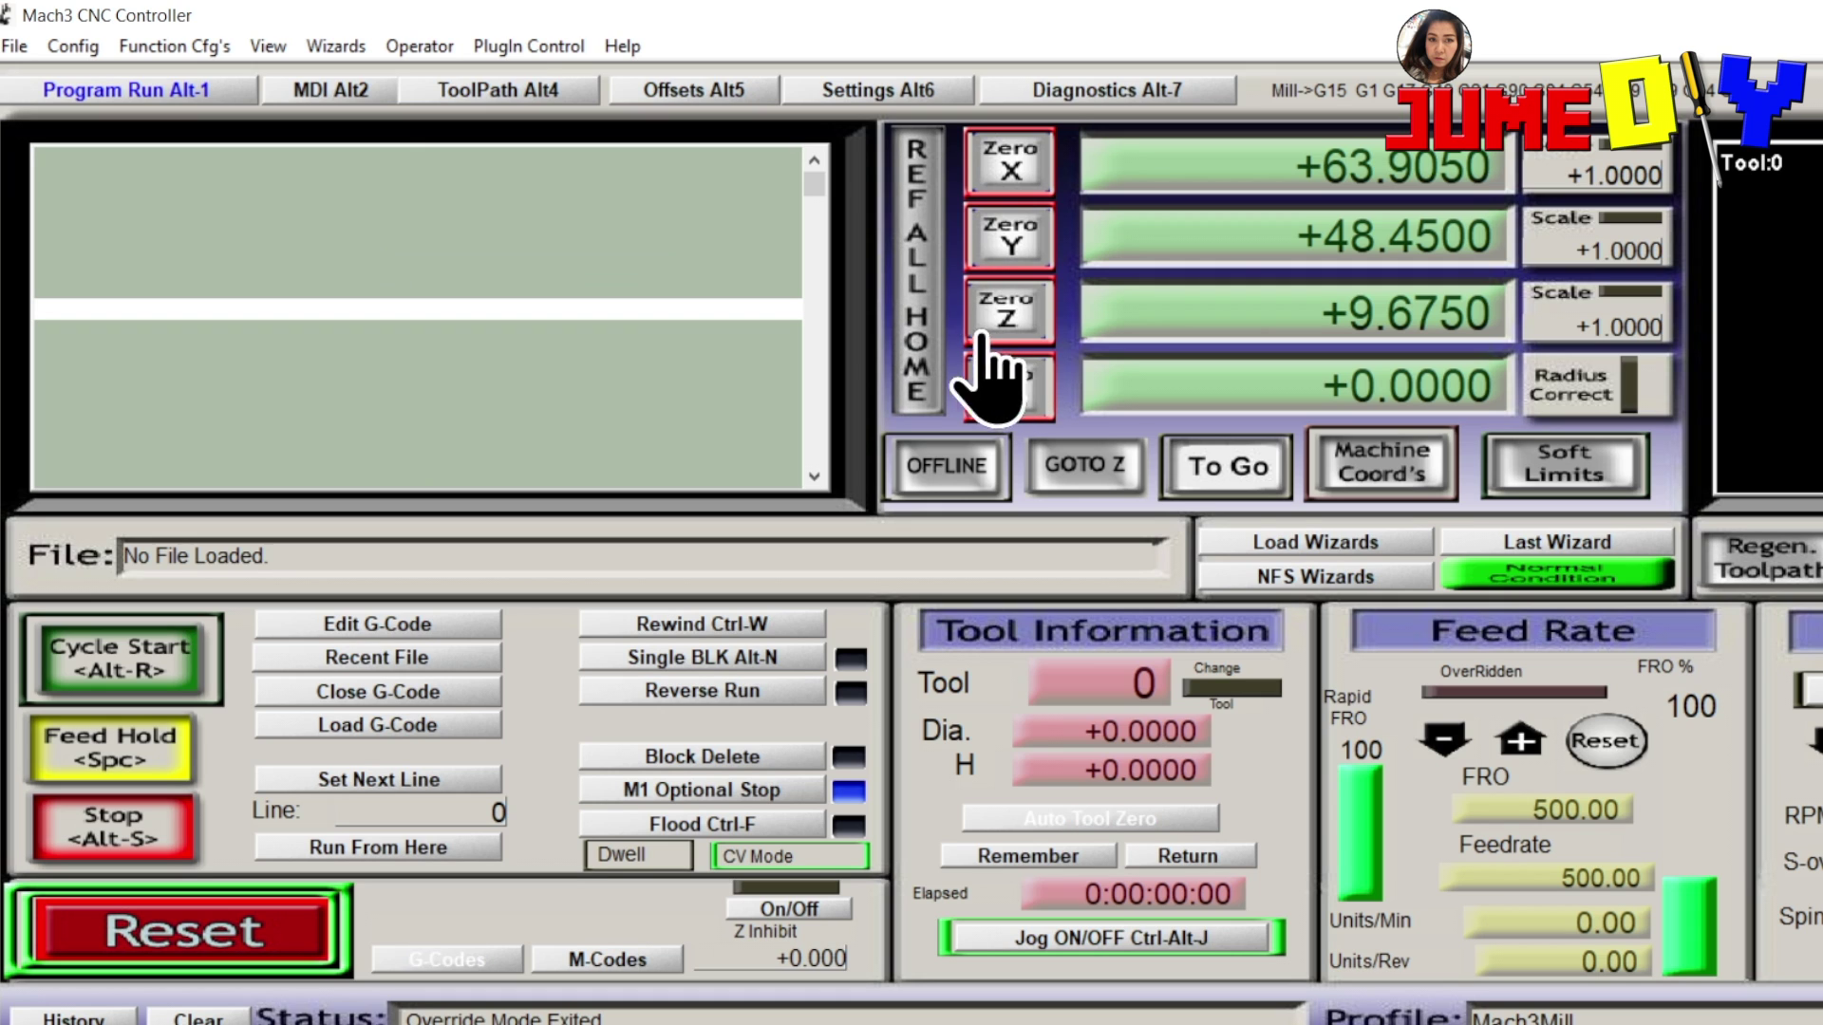
left_click(915, 275)
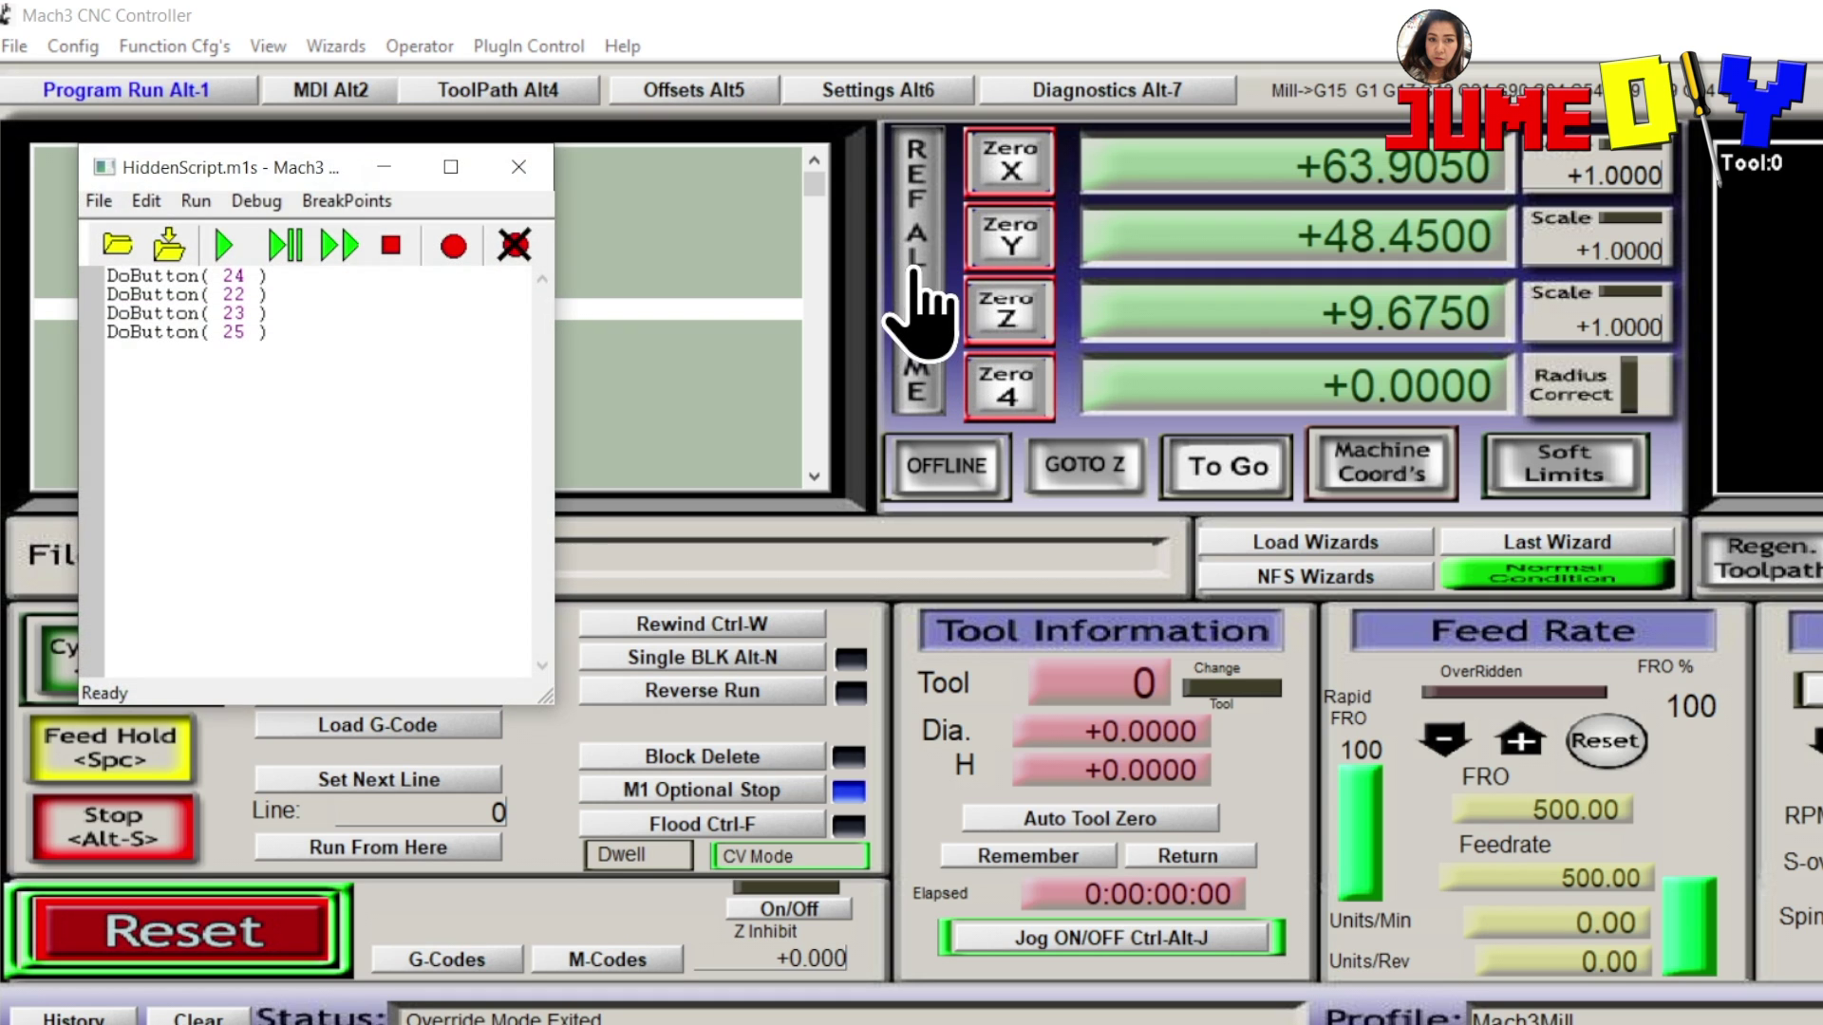
left_click_drag(220, 169, 1002, 119)
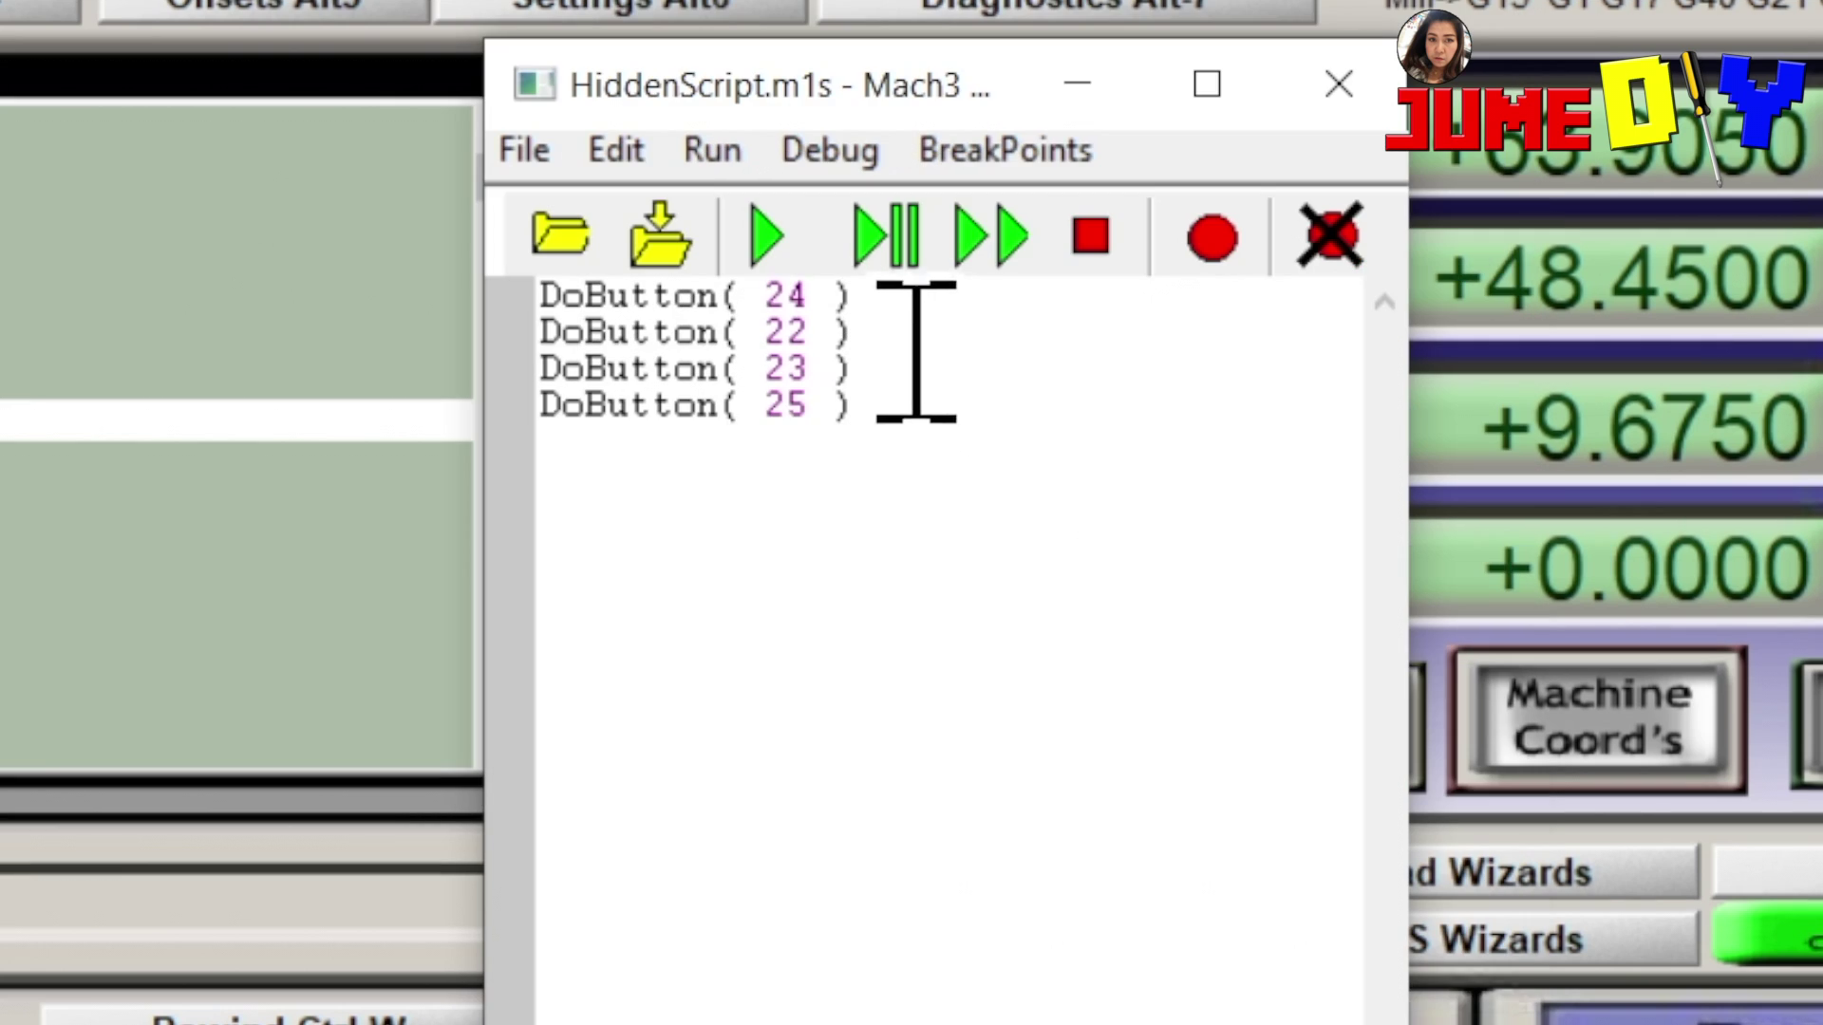
Move the DoButton( 22 ) line to the beginning of the script, above DoButton( 24 )
left_click_drag(850, 332, 538, 328)
key("ctrl+c")
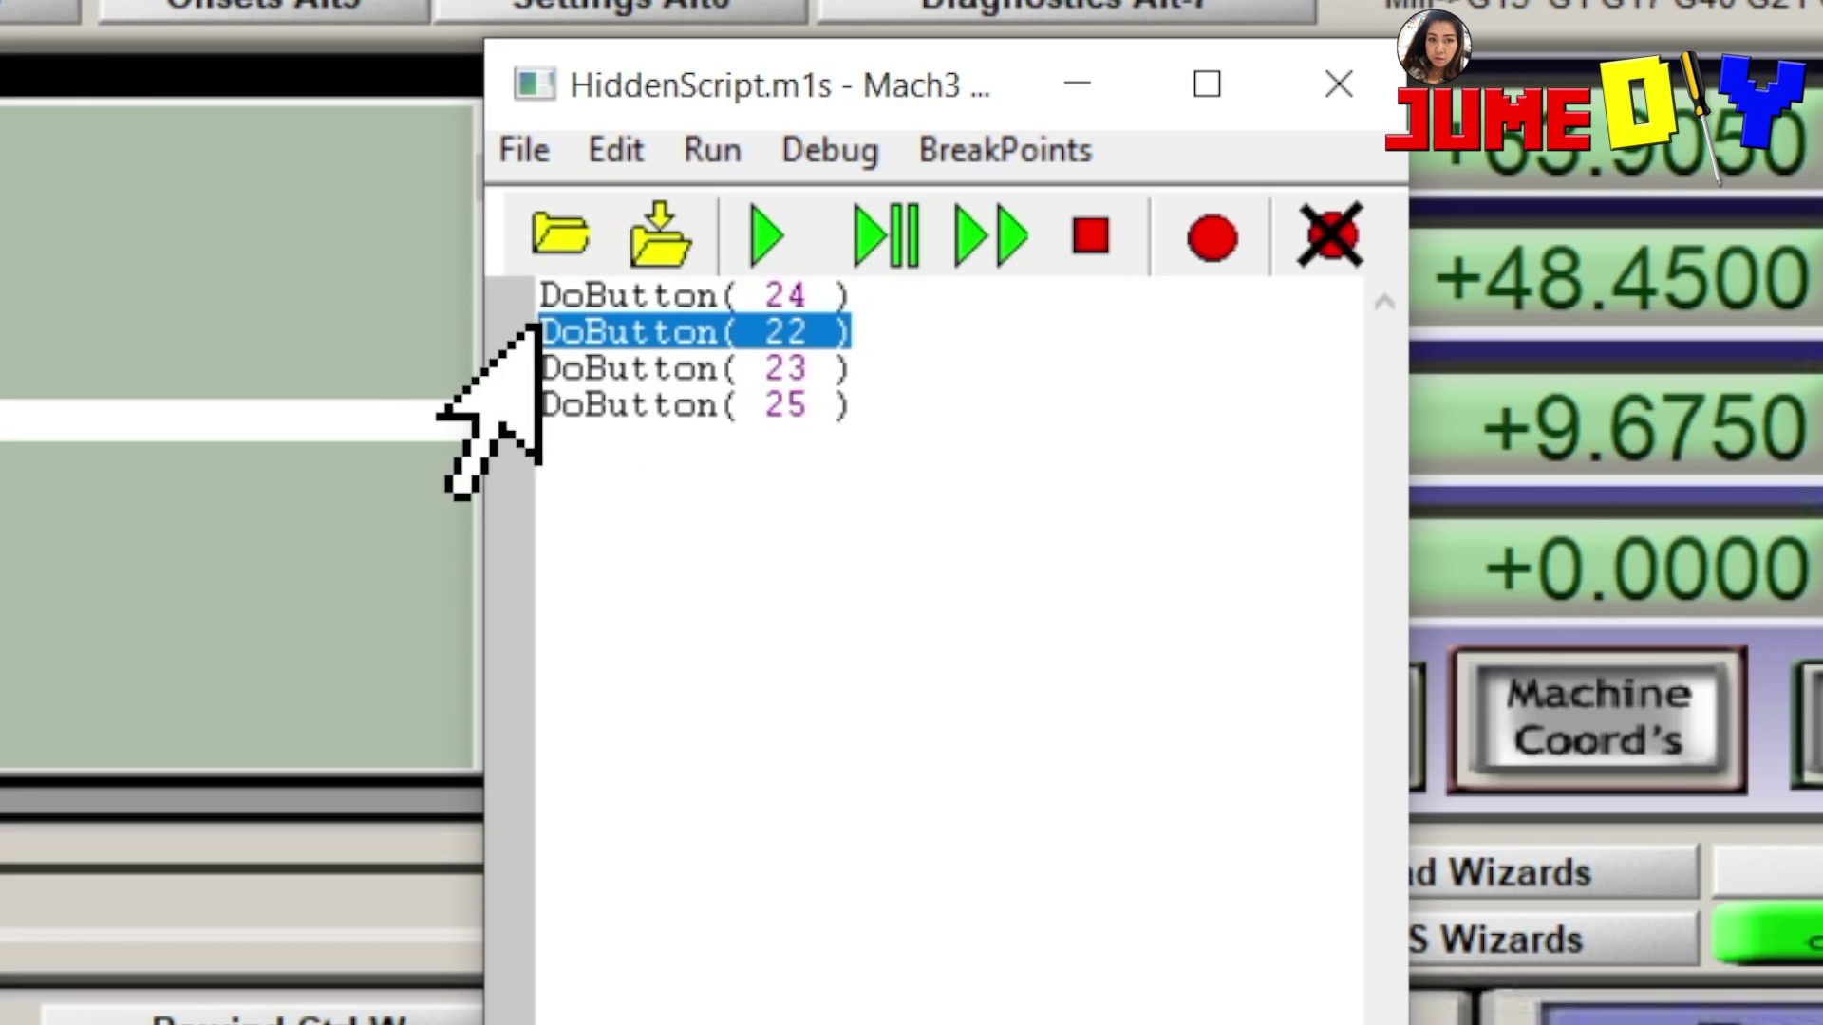
right_click(608, 332)
left_click(753, 446)
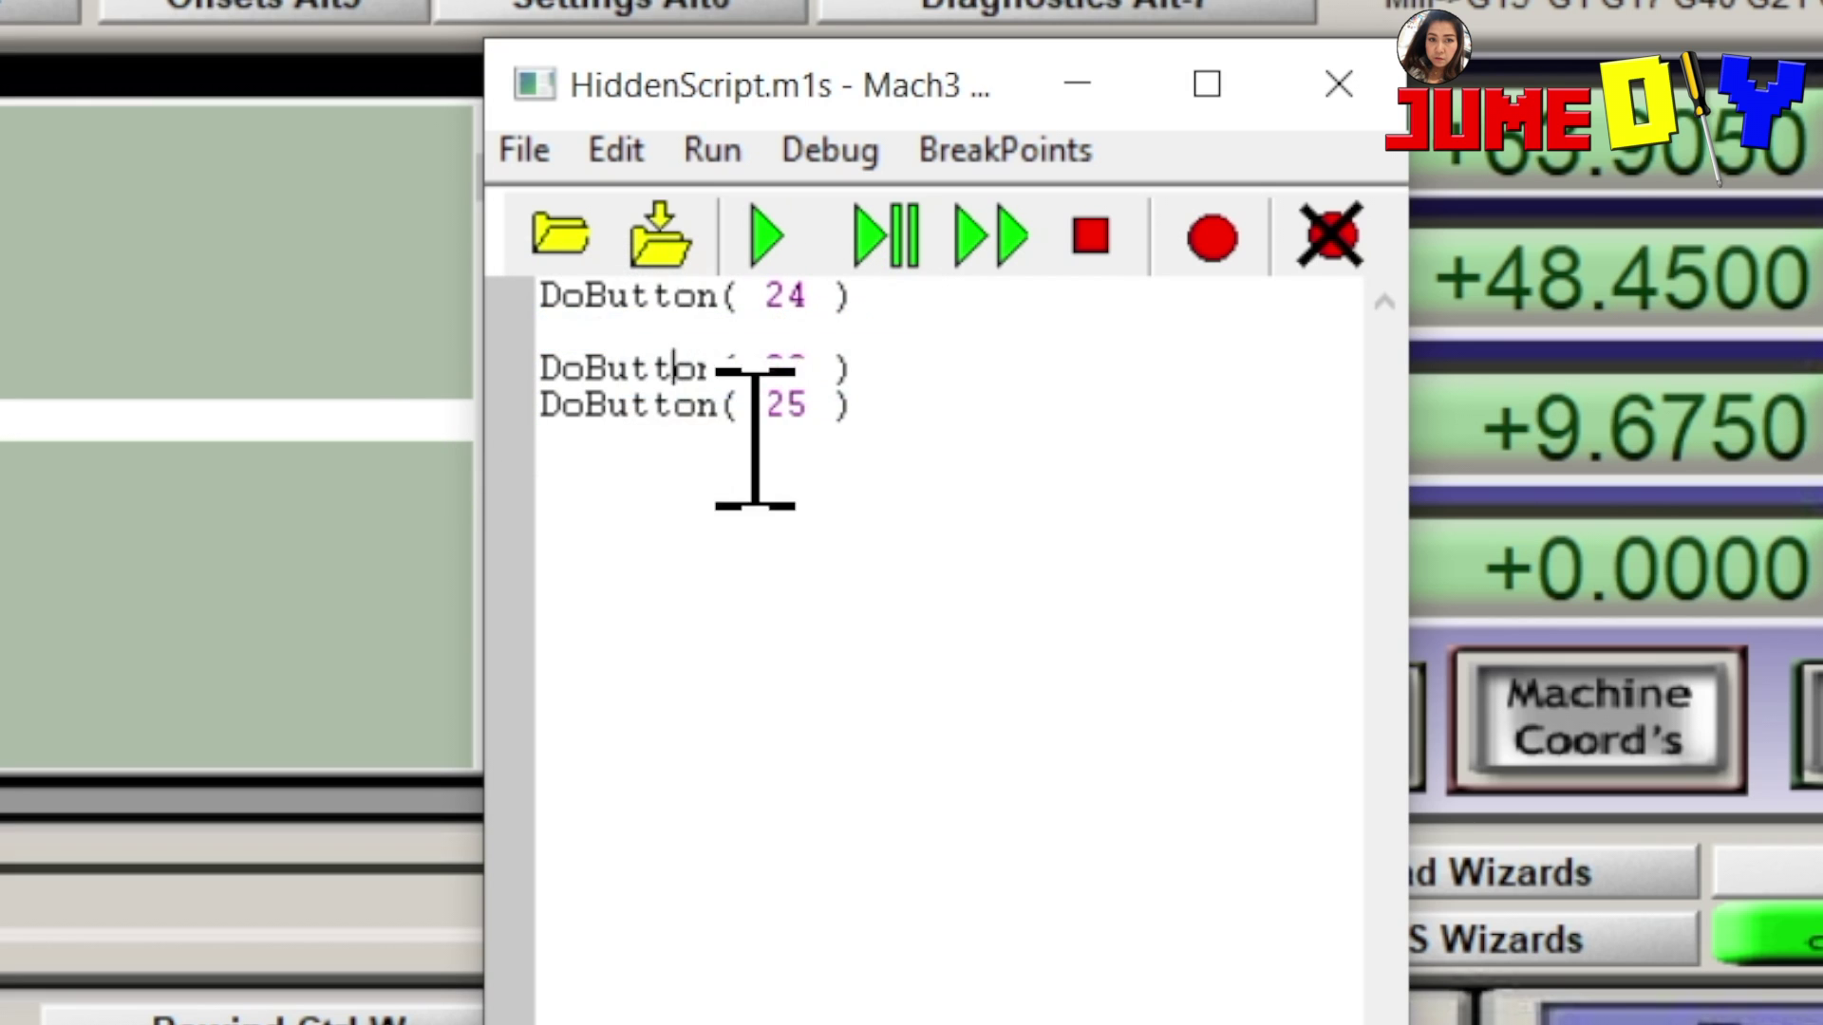
right_click(611, 387)
left_click(622, 447)
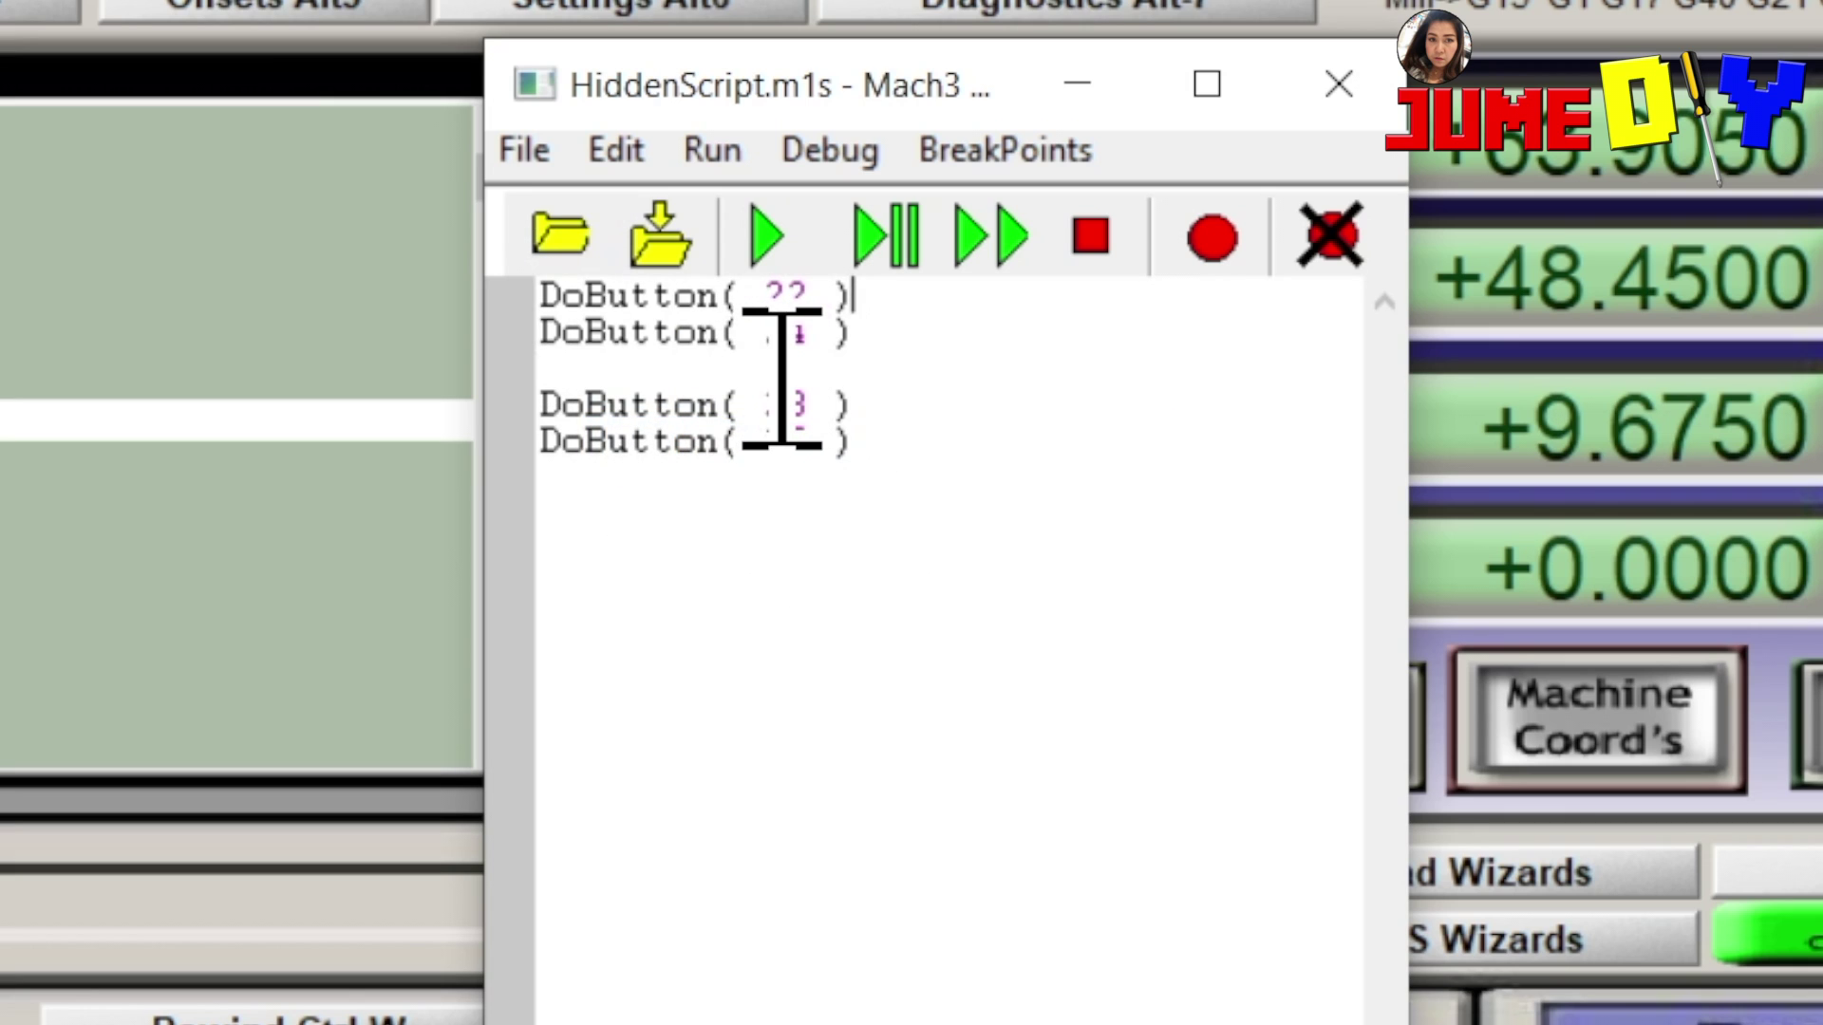
Move the DoButton( 23 ) line to its own line between DoButton( 22 ) and DoButton( 24 )
left_click_drag(874, 367, 676, 395)
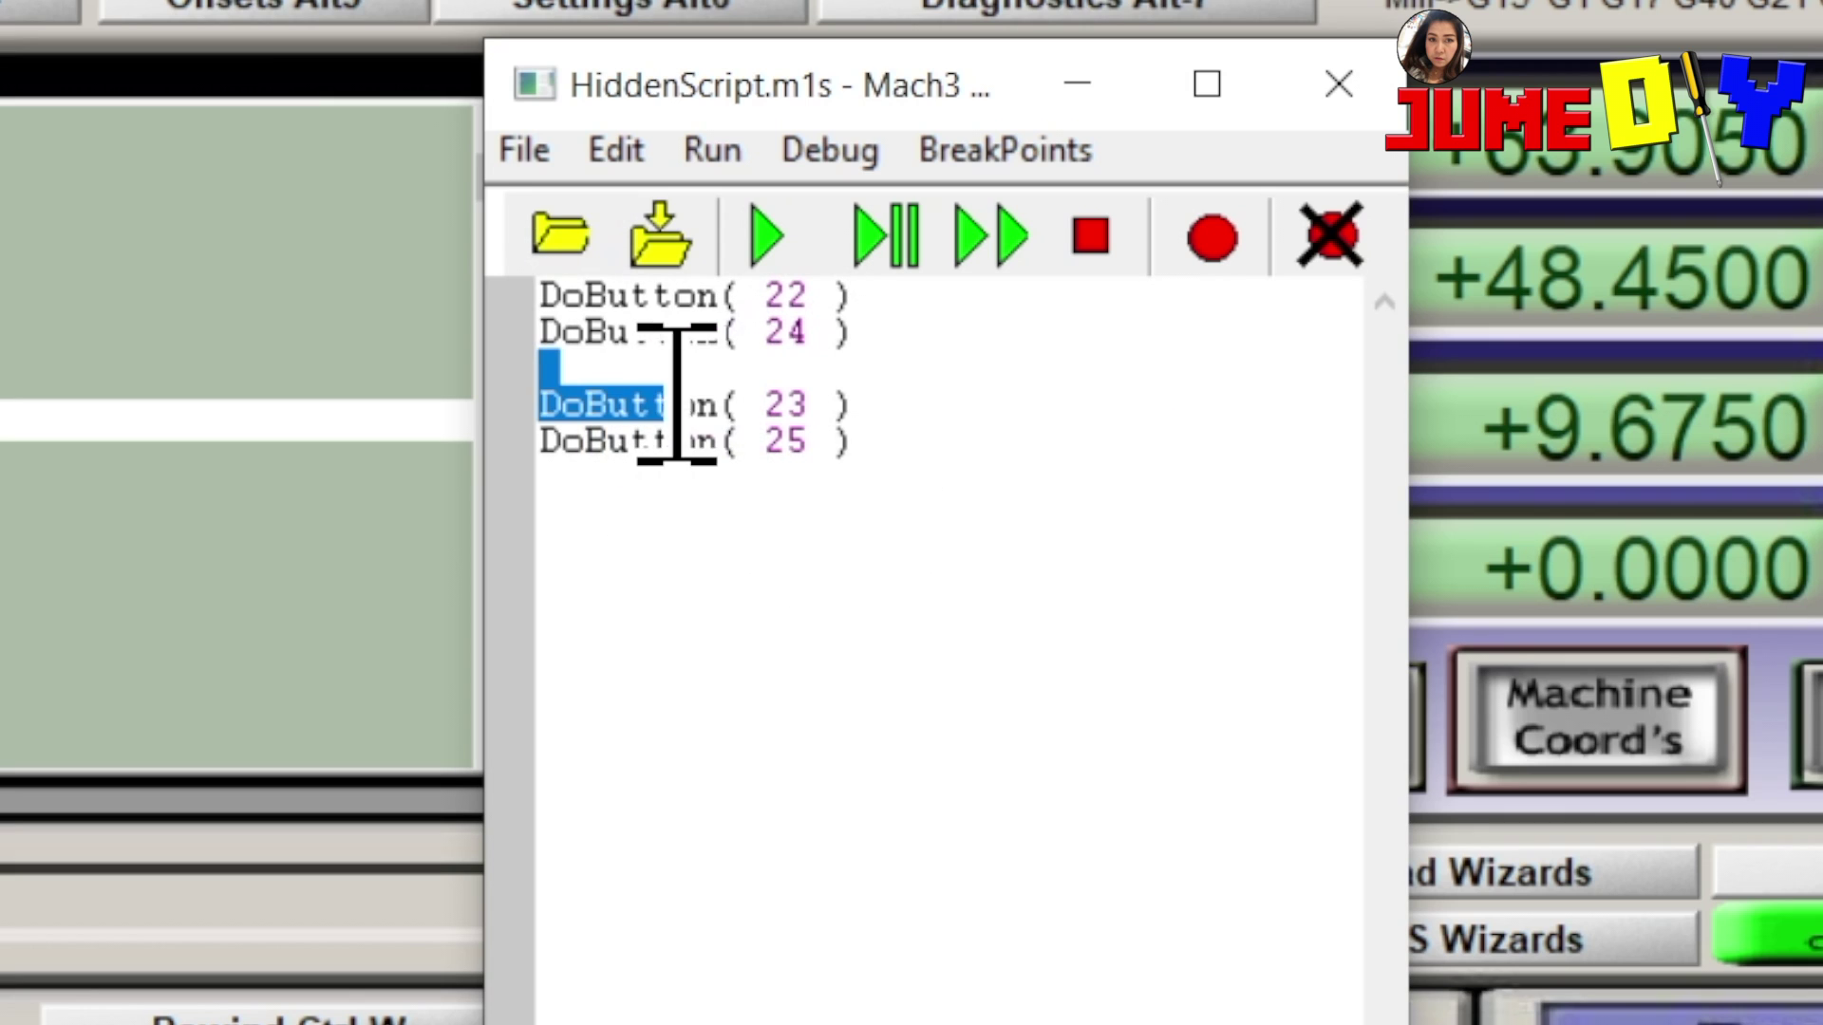
left_click(863, 407)
left_click_drag(887, 406, 559, 404)
right_click(558, 404)
left_click(611, 421)
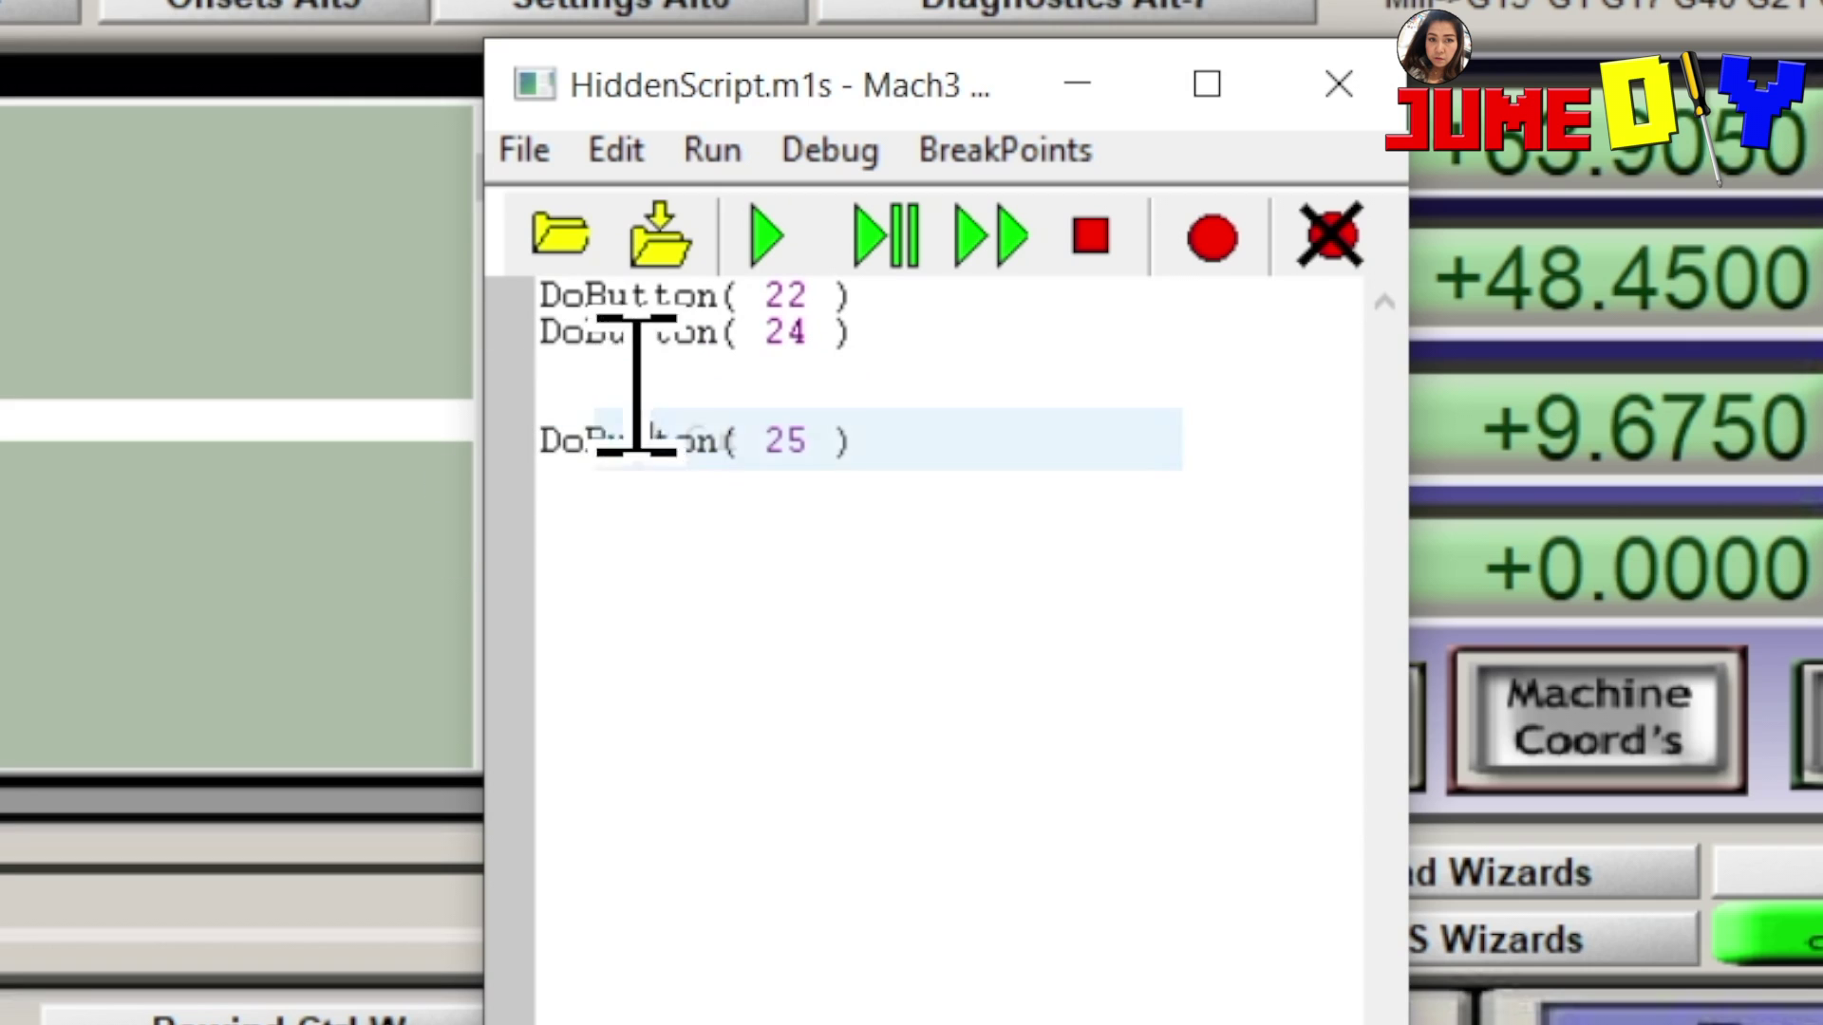
key("Up")
key("Up")
key("Left")
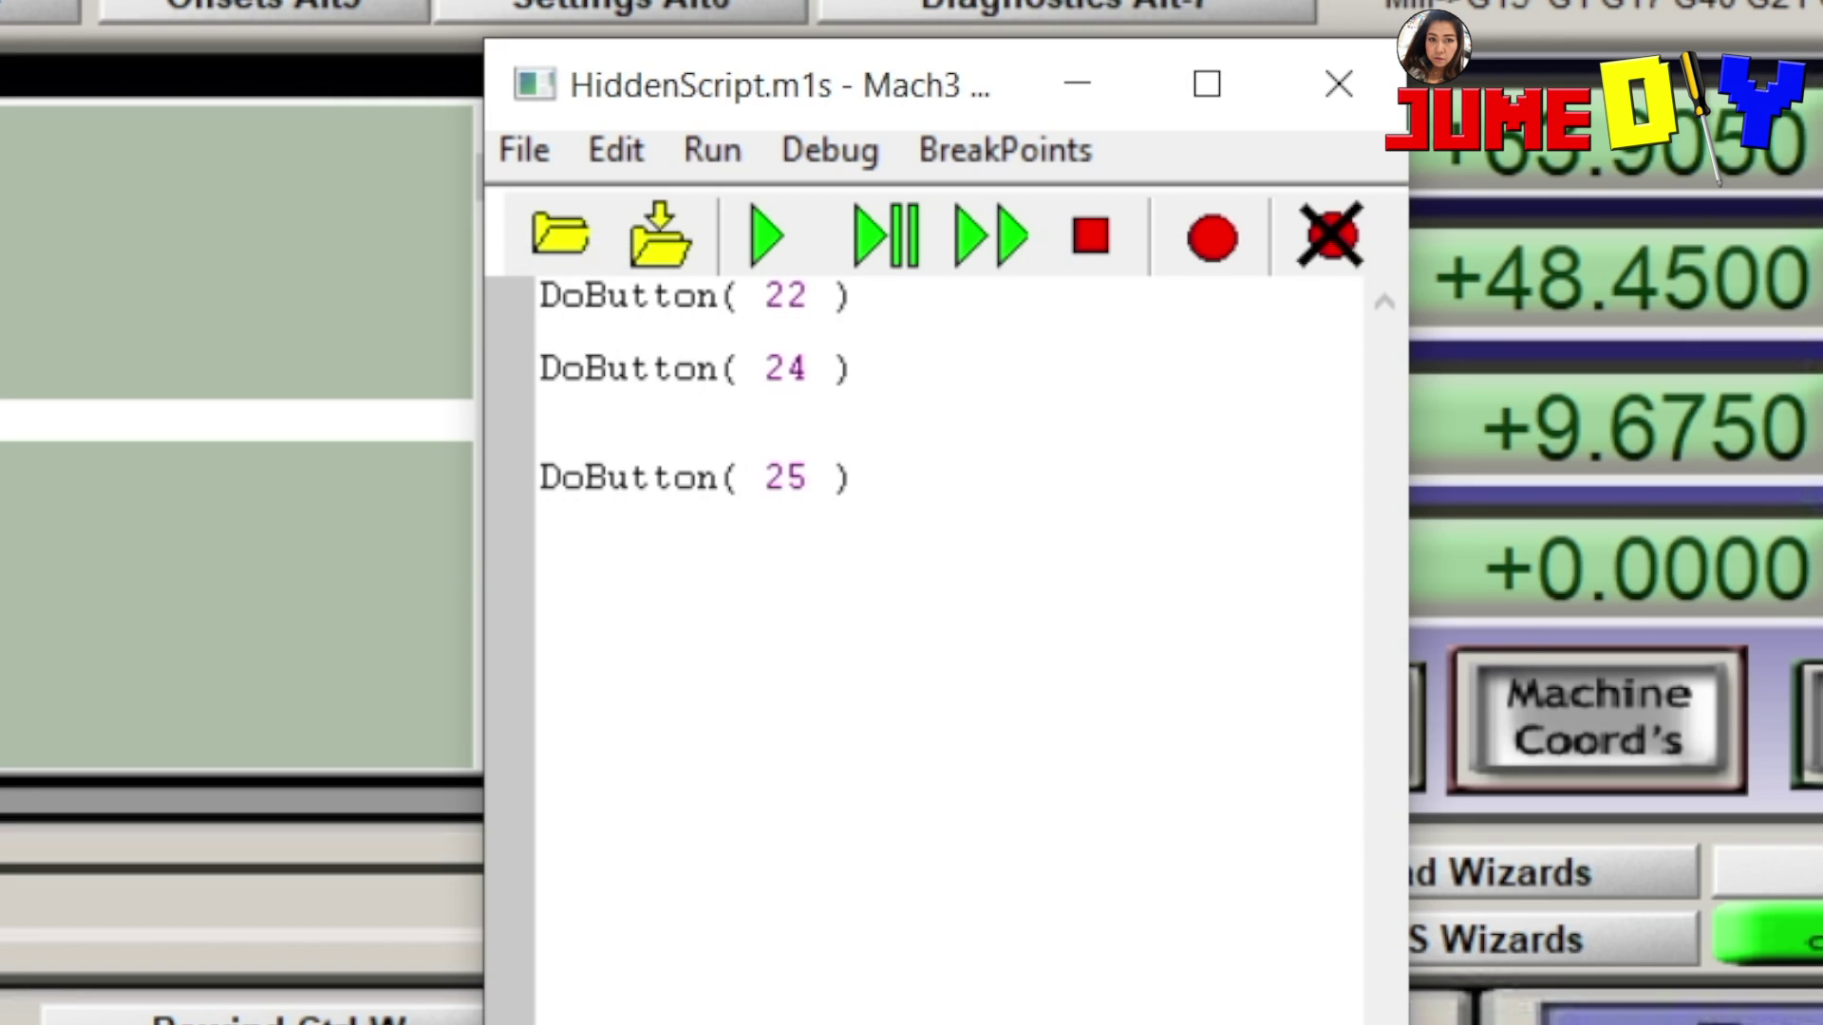
right_click(604, 323)
left_click(716, 475)
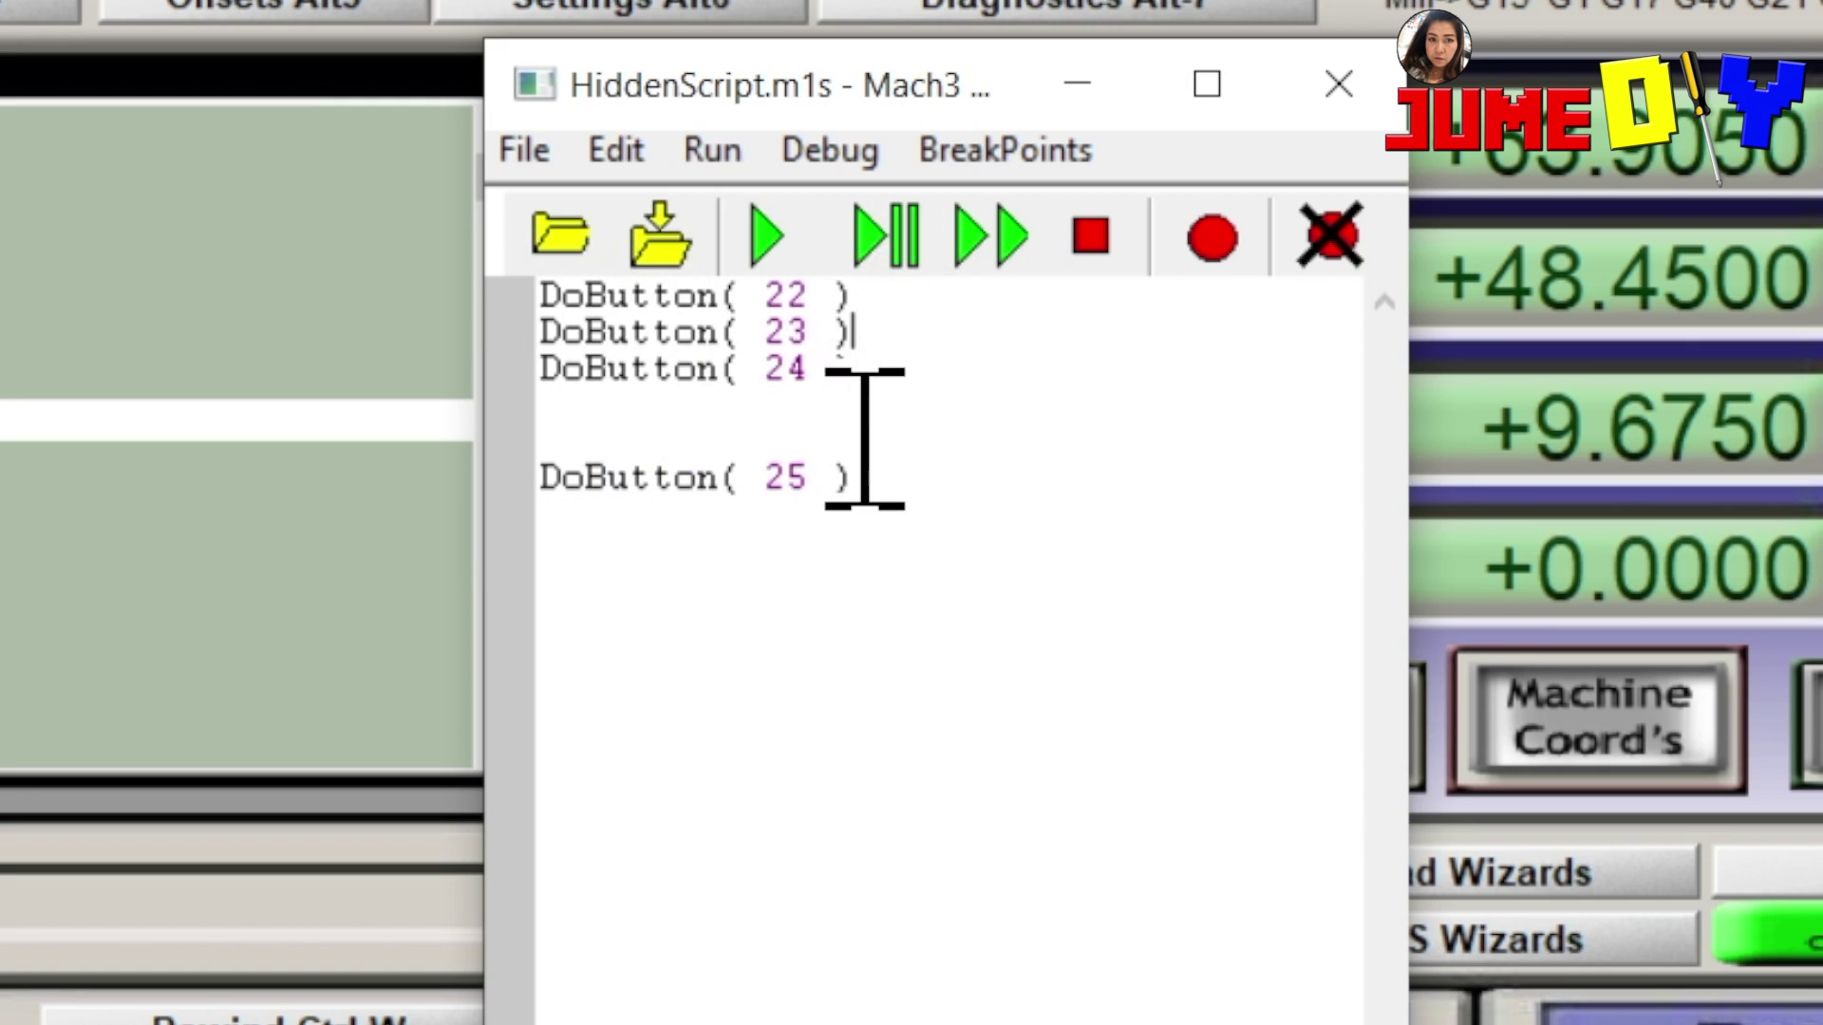
Remove the two empty lines between DoButton( 24 ) and DoButton( 25 )
left_click(602, 435)
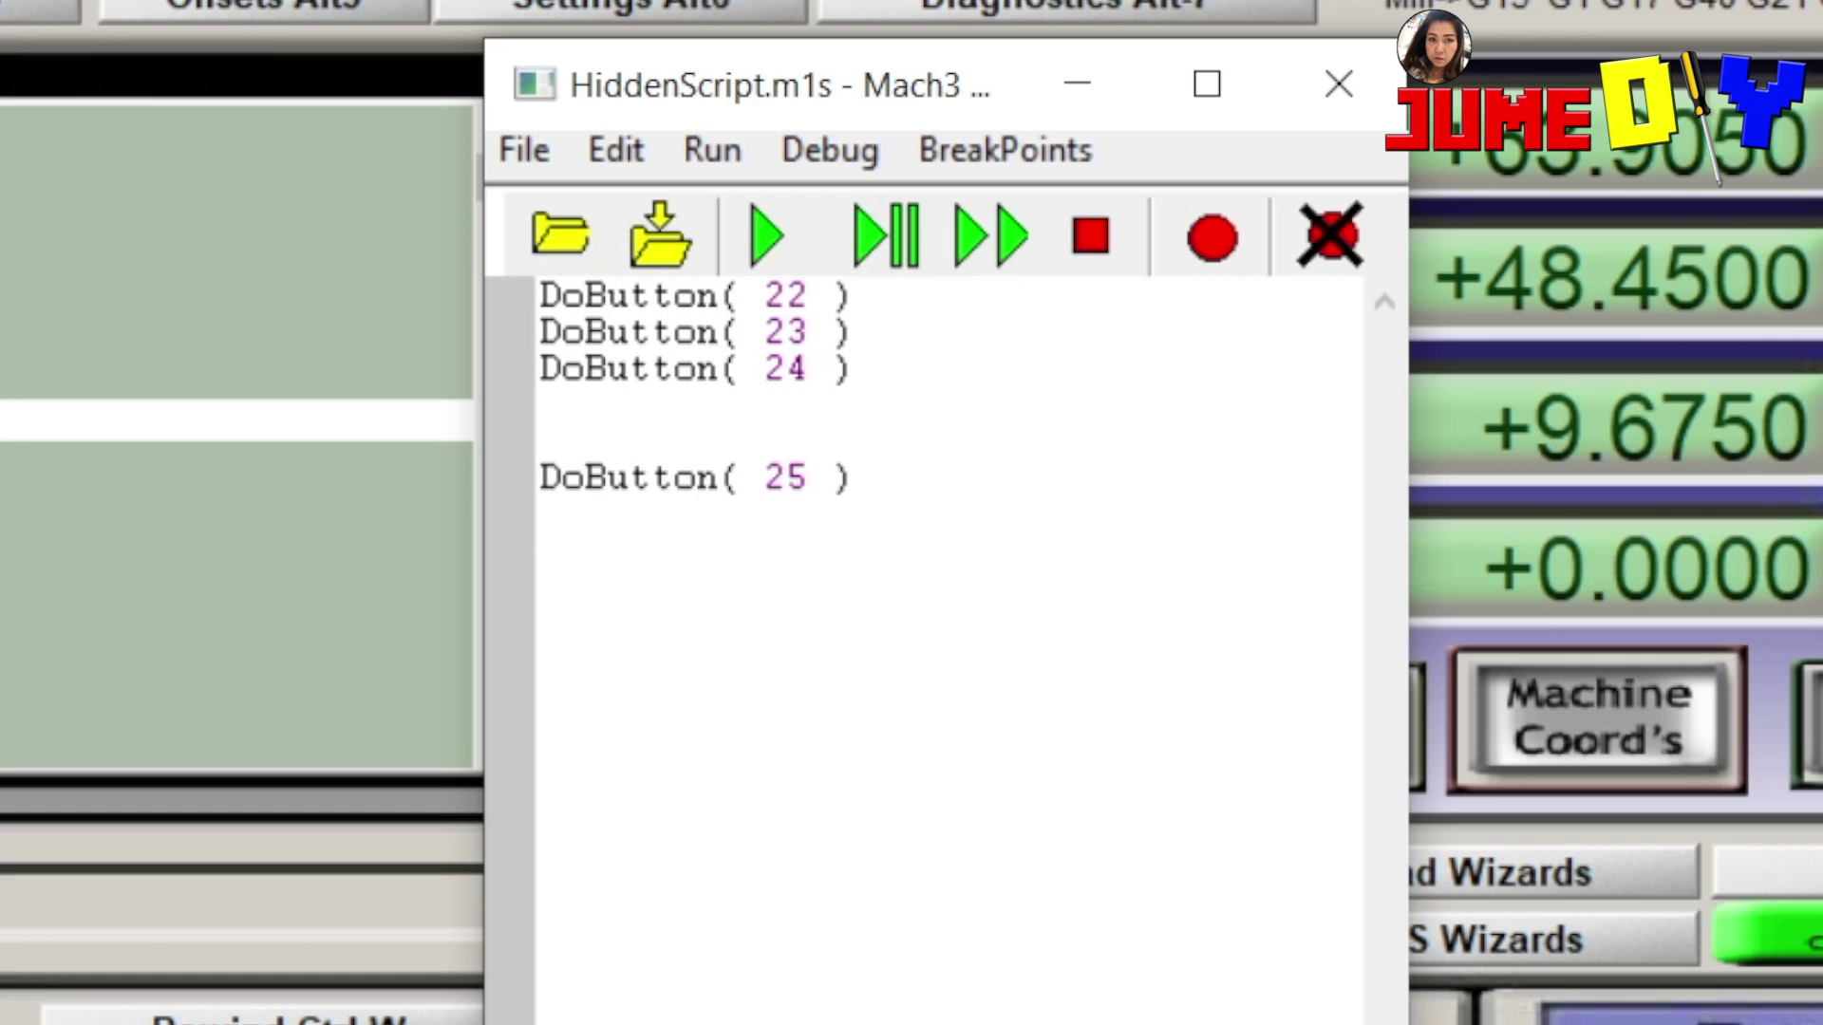
key("Down")
key("BackSpace")
key("BackSpace")
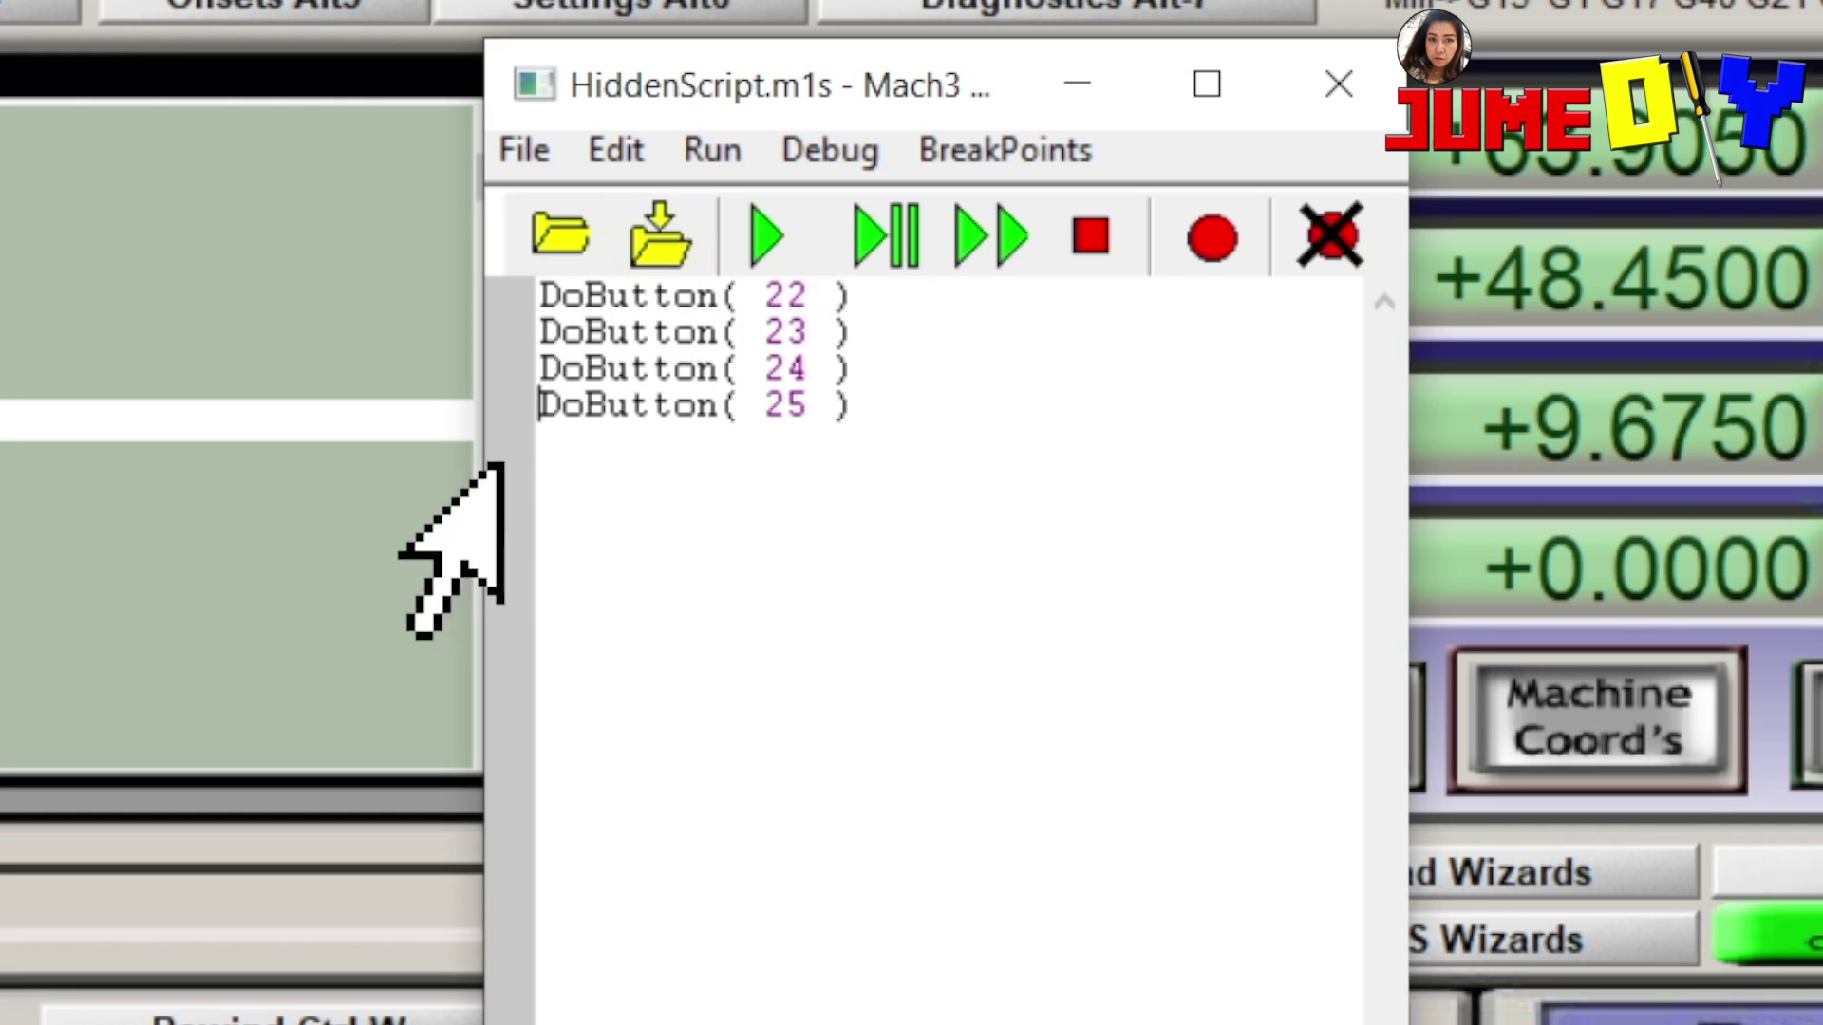
Save the edited Ref All Home script and close the script editor
left_click(527, 152)
left_click(663, 283)
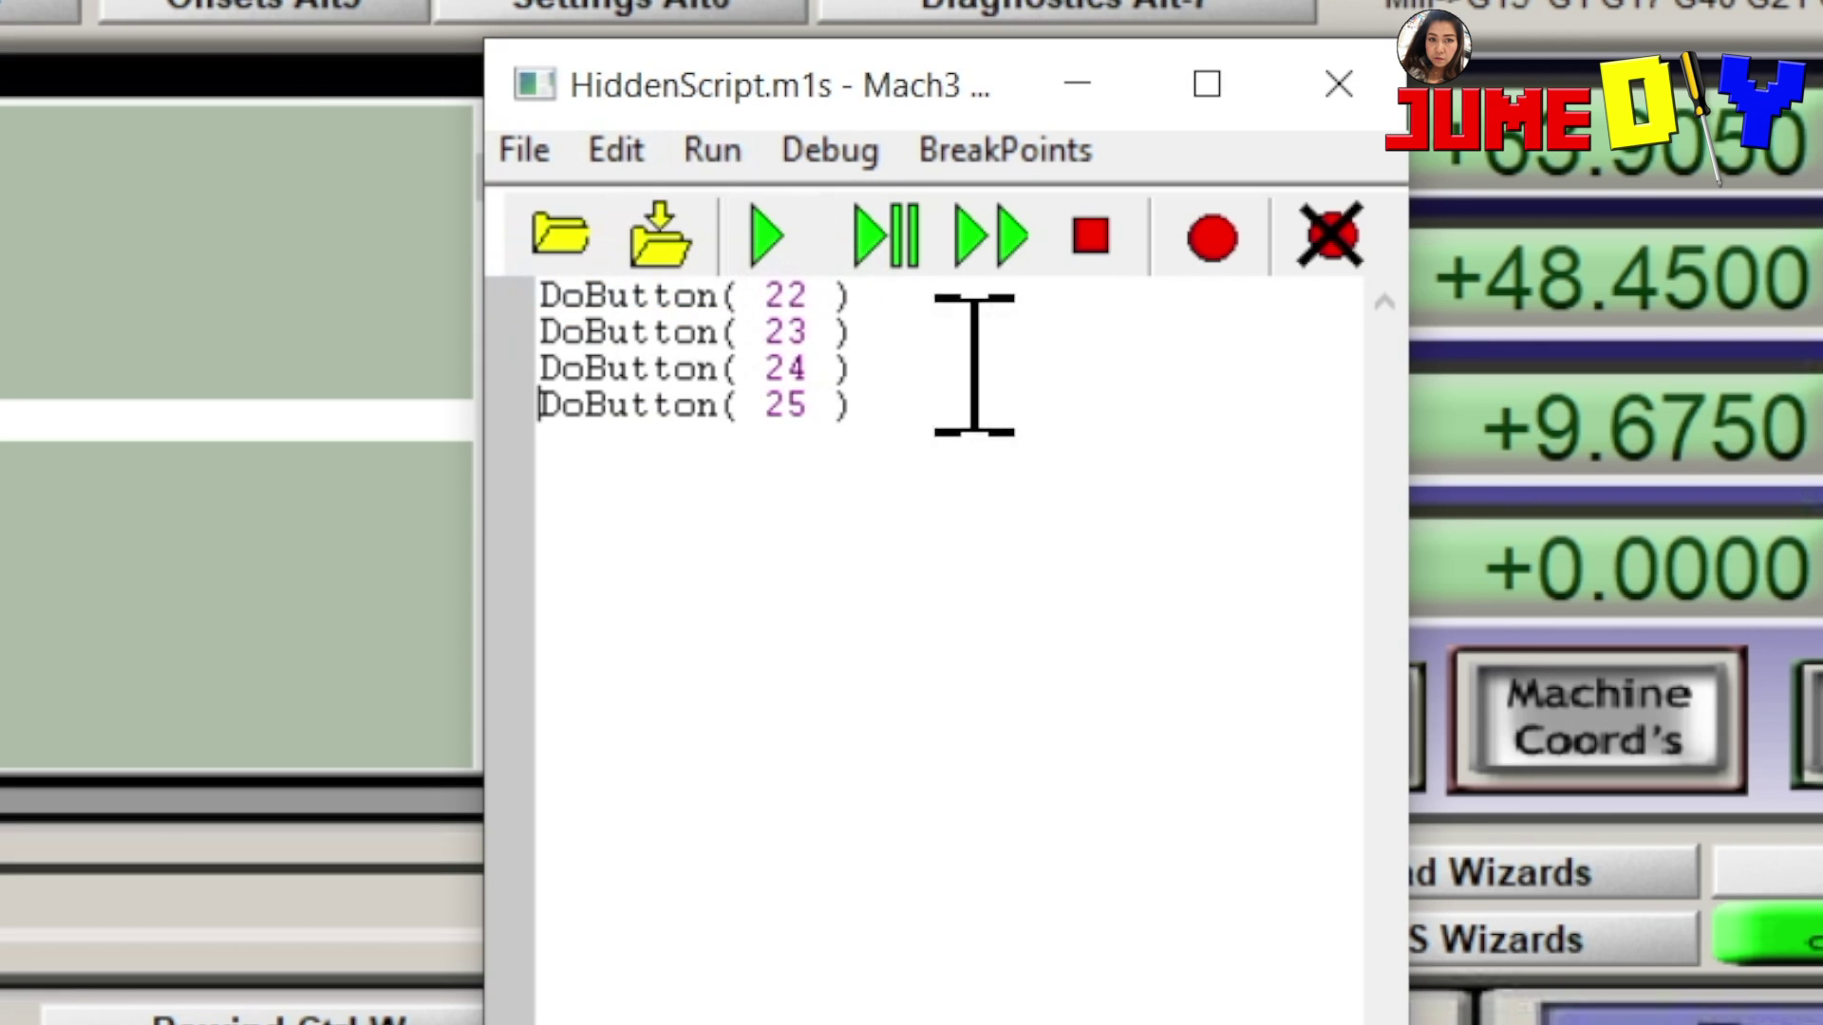
left_click(1368, 104)
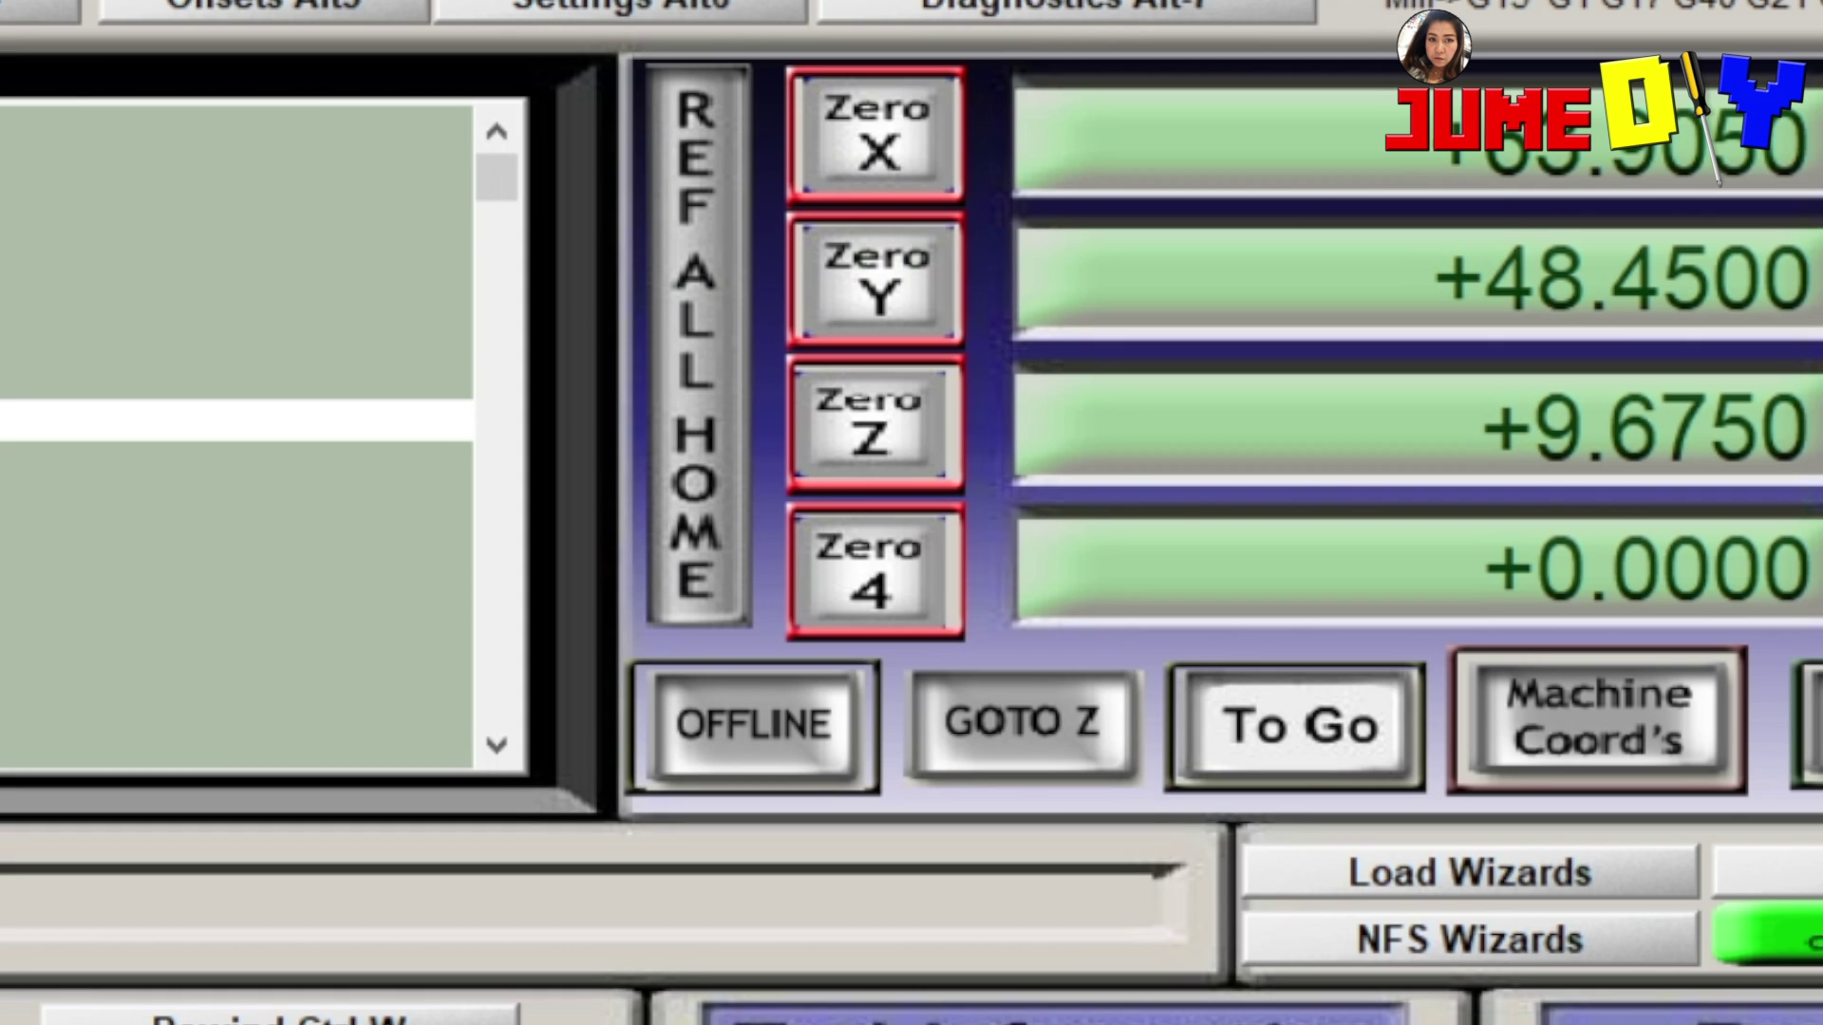